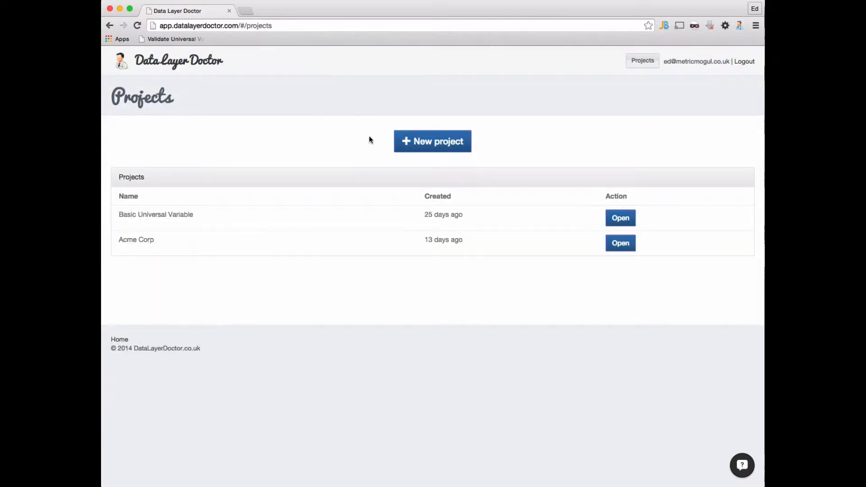
- Create a new project named "Metric Mogul" and proceed to the template choice
click(414, 141)
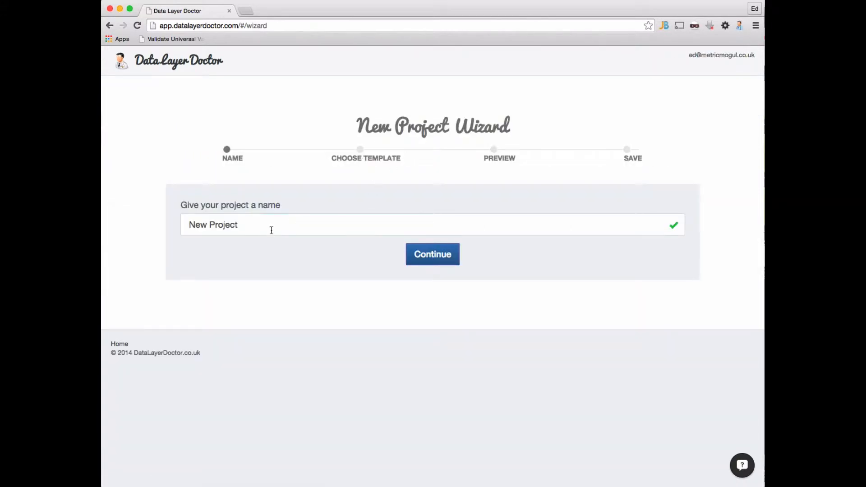
triple_click(272, 230)
text(Metric Mogul)
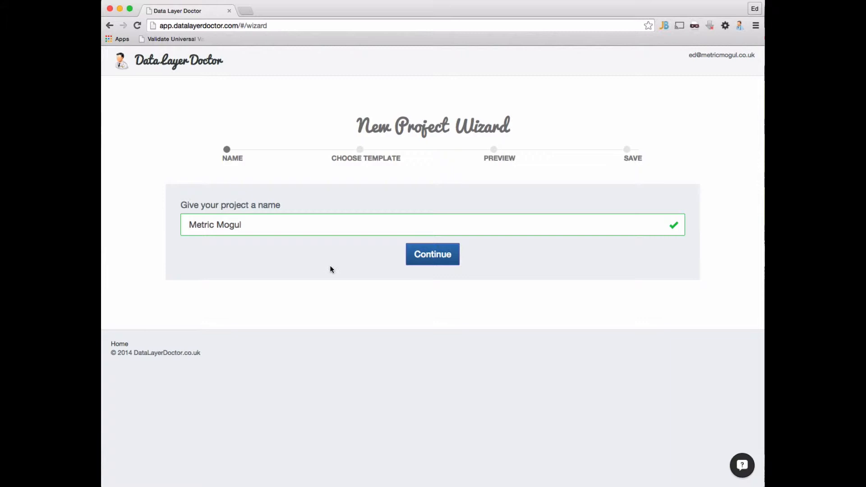
click(409, 259)
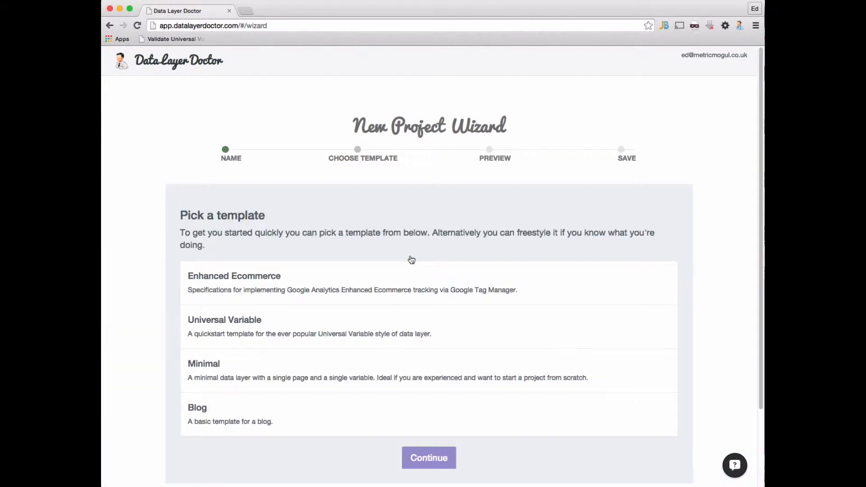
- Base the project on the Minimal template, accept the preview, and save the project to the editor
click(209, 377)
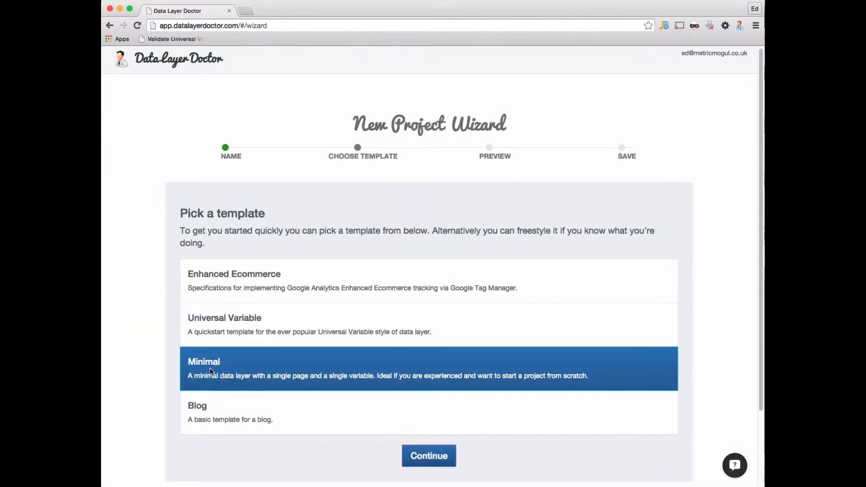
click(426, 458)
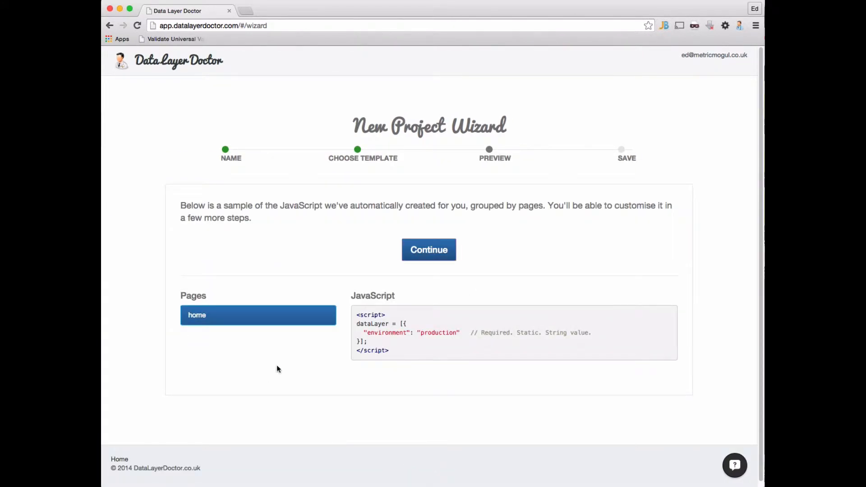
click(425, 261)
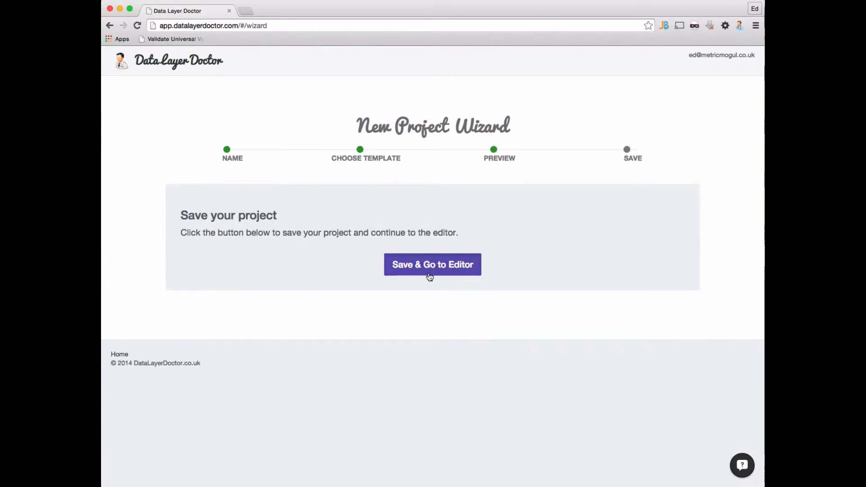
click(430, 274)
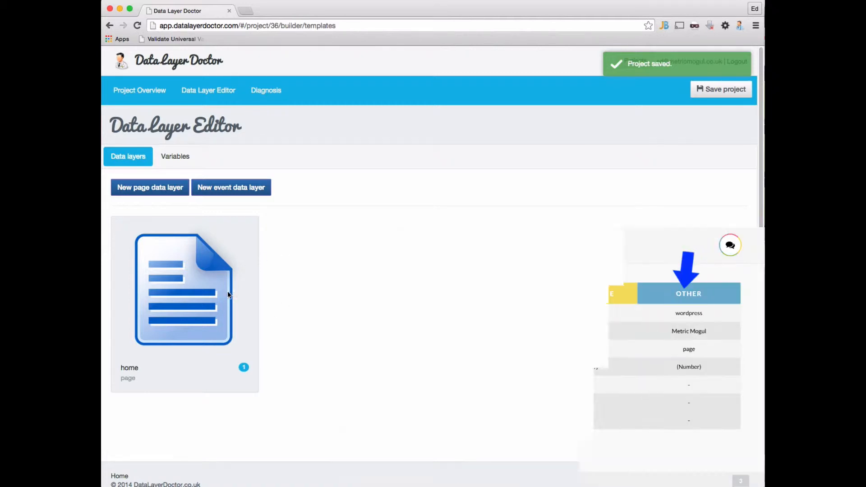
- Rename the home page data layer as "Blog Article"
click(178, 281)
double_click(361, 258)
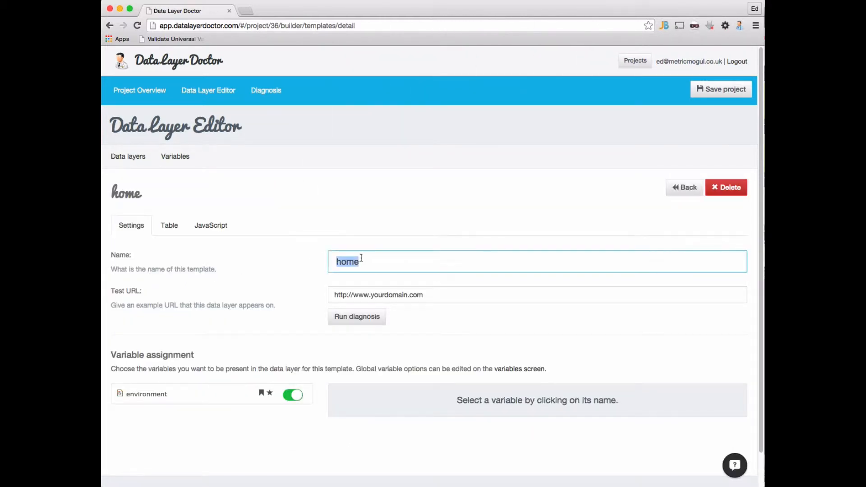
text(Bl)
key(BackSpace)
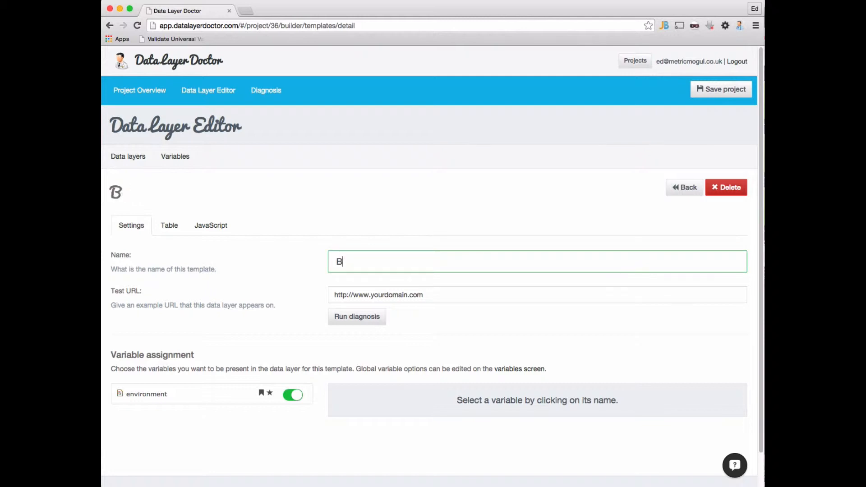
text(log A)
text(rt)
key(BackSpace)
key(BackSpace)
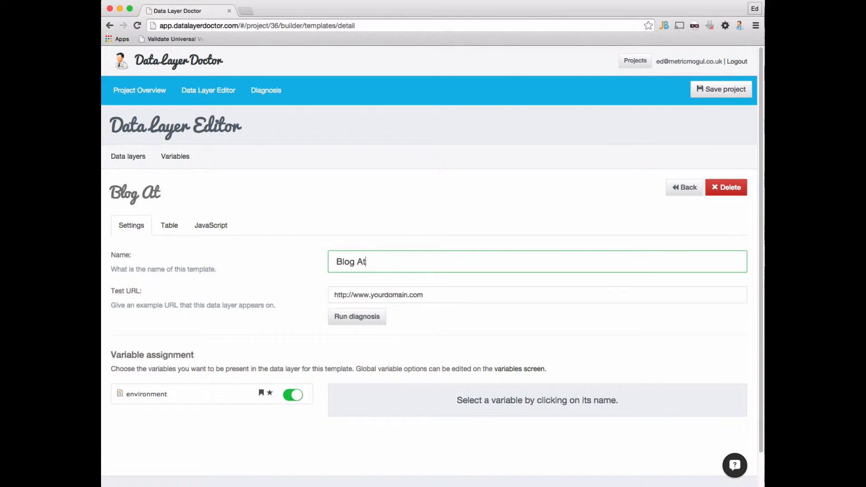
text(rticle)
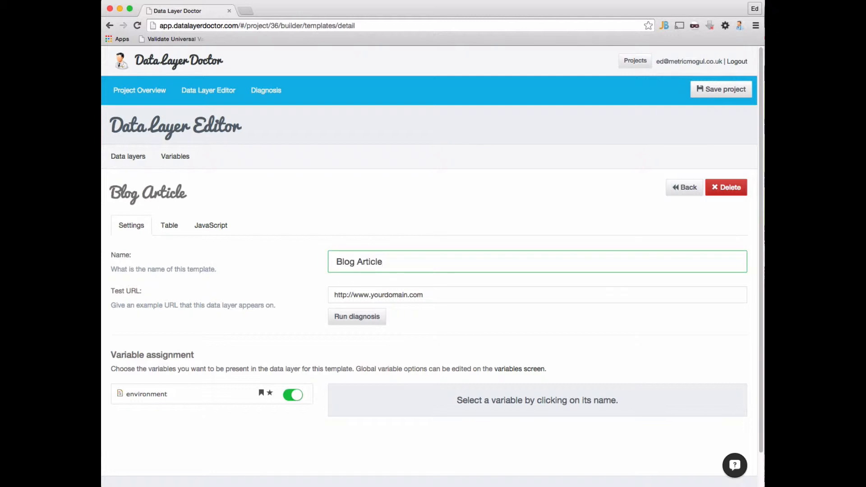
- Change the domain in the Blog Article test URL to metricmogul.co.uk
drag(371, 295, 434, 292)
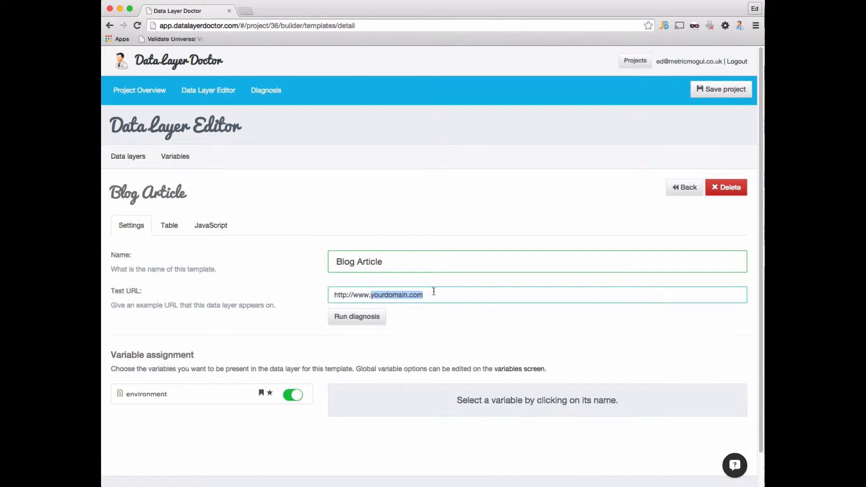
text(metrcicmogul.co.uk)
click(249, 12)
text(metr)
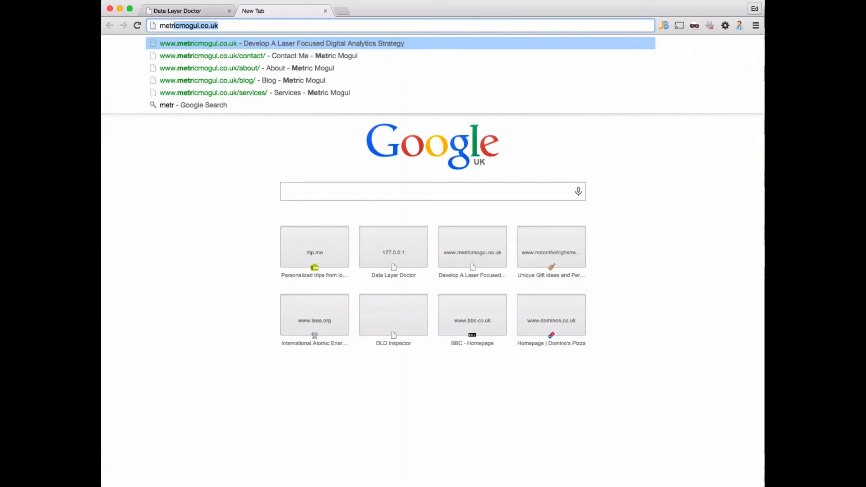
text(ic)
key(Down)
key(Down)
key(Down)
key(Return)
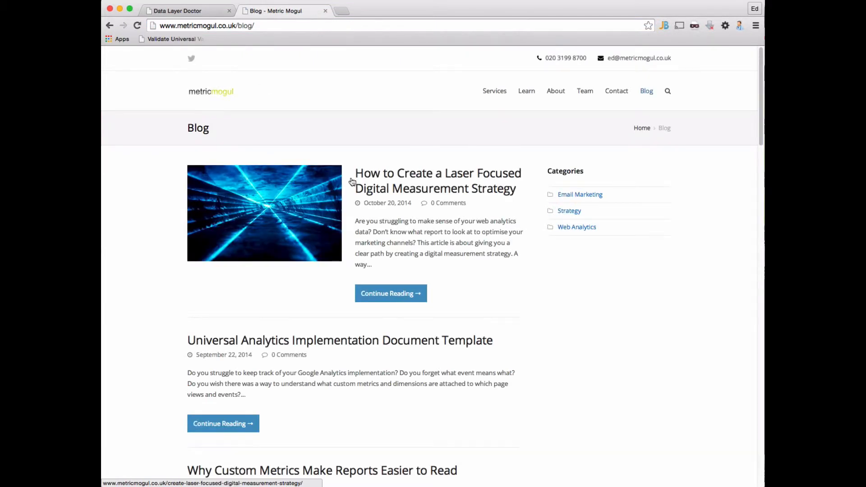
- Copy the address of the article "How to Create a Laser Focused Digital Measurement Strategy" into the Blog Article data layer's test URL
click(234, 25)
key(super+c)
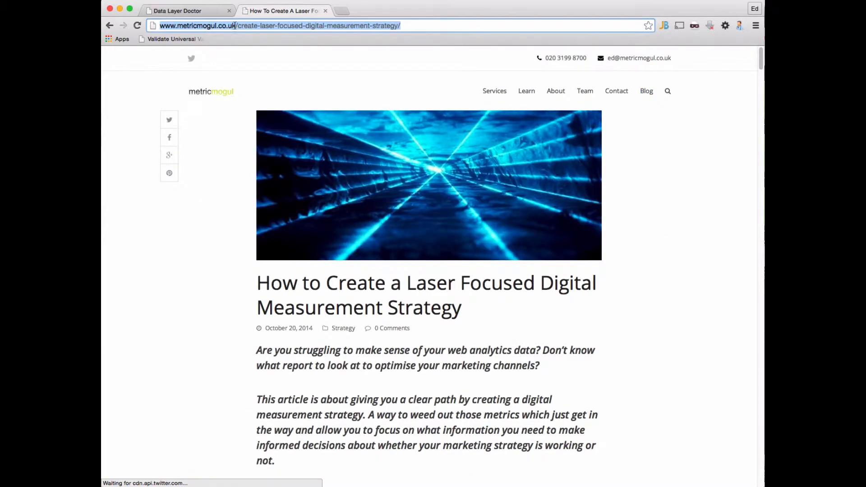
click(189, 11)
triple_click(387, 294)
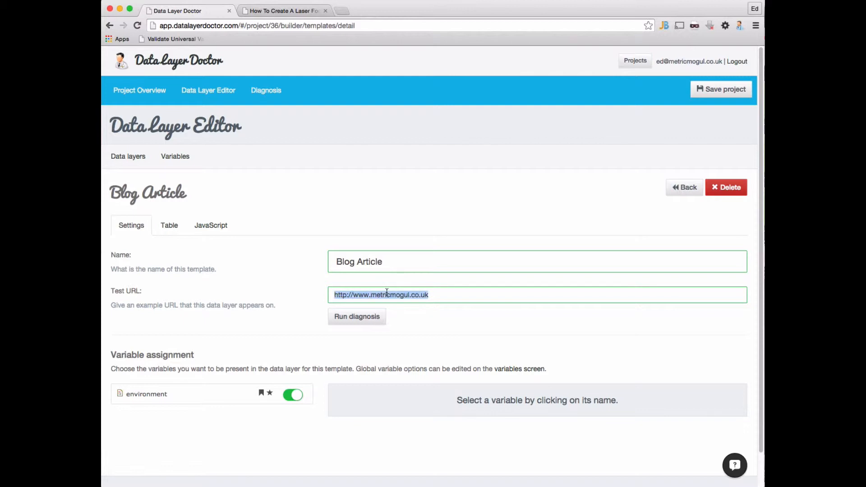
key(super+v)
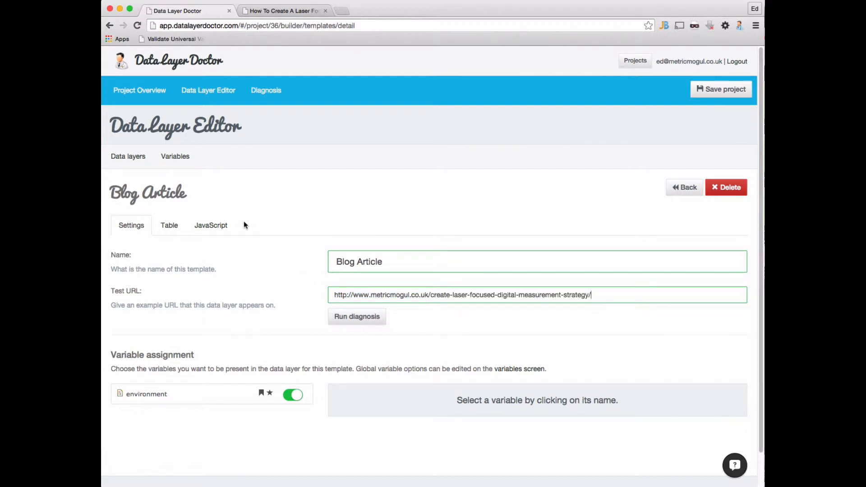
- Add a new page data layer and name it "Blog Archice"
click(124, 156)
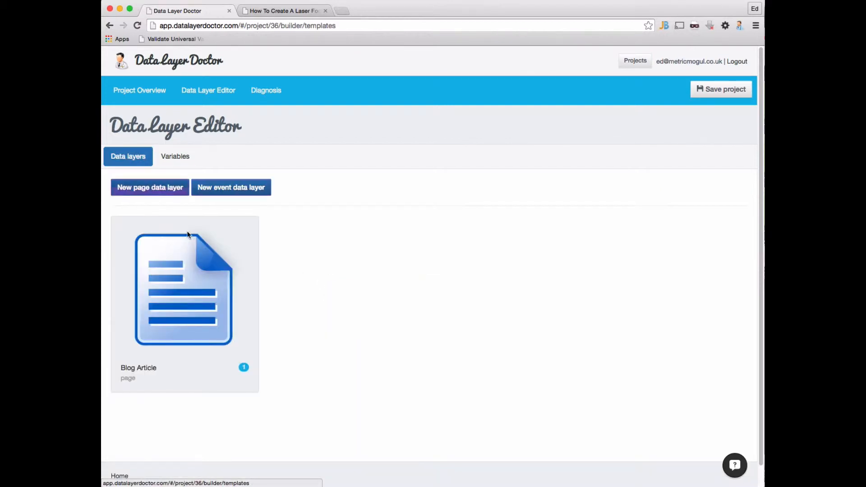
click(163, 195)
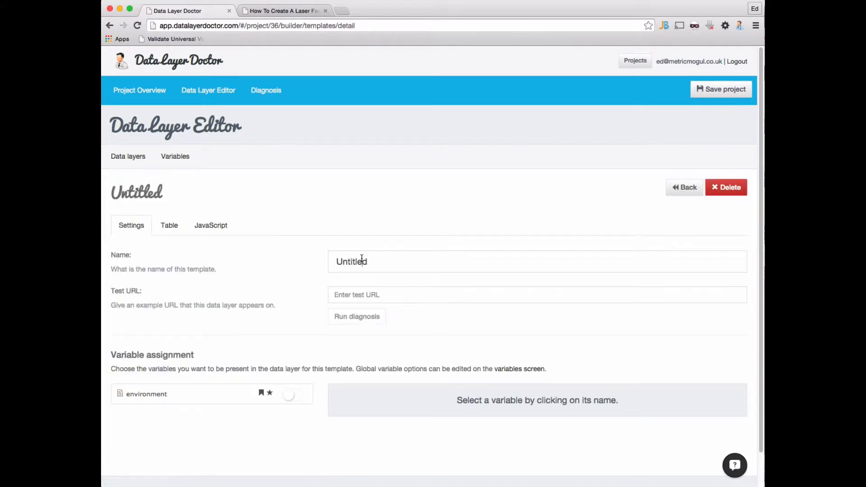
double_click(361, 258)
text(Blog )
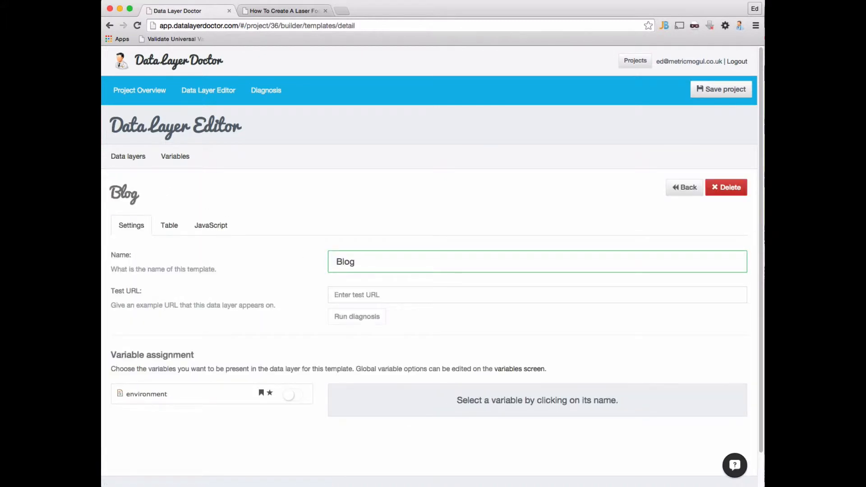
text(Archice)
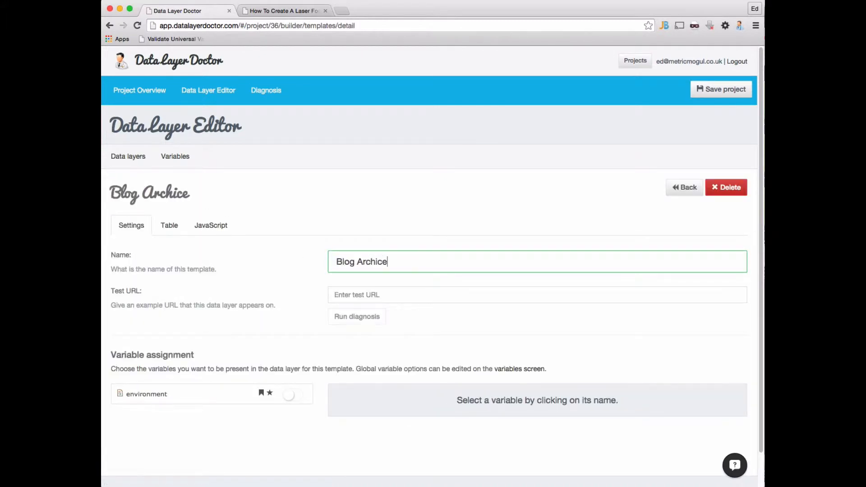
- Set the Blog Archice test URL to the copied address of the blog's Email Marketing category page
click(287, 10)
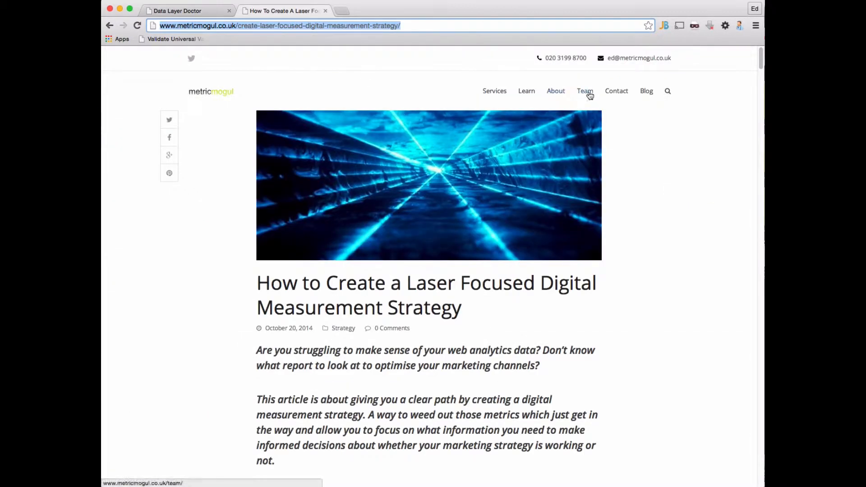
click(644, 91)
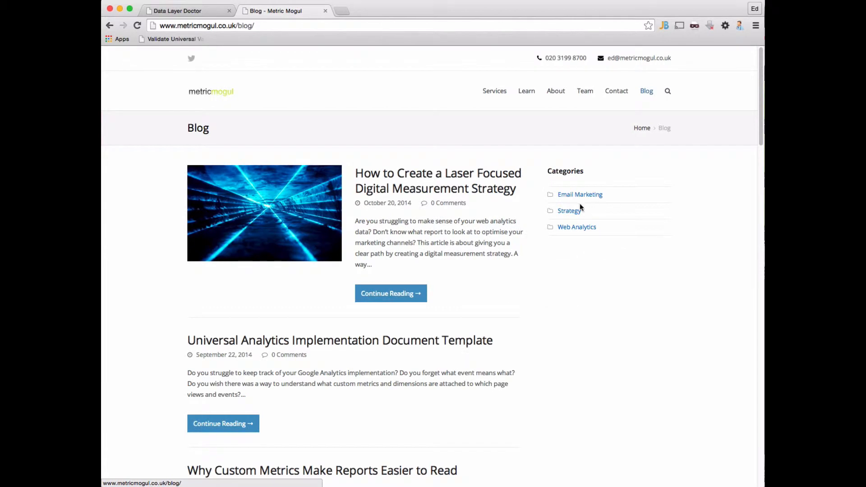
click(573, 196)
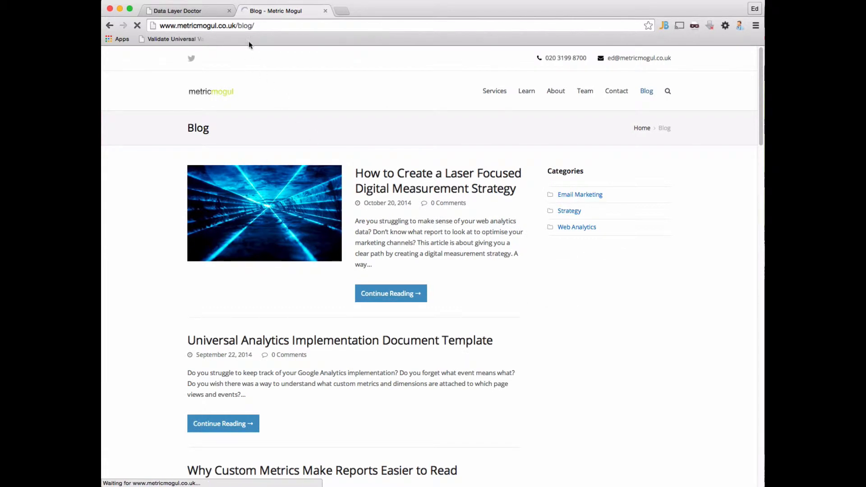
click(258, 26)
key(super+c)
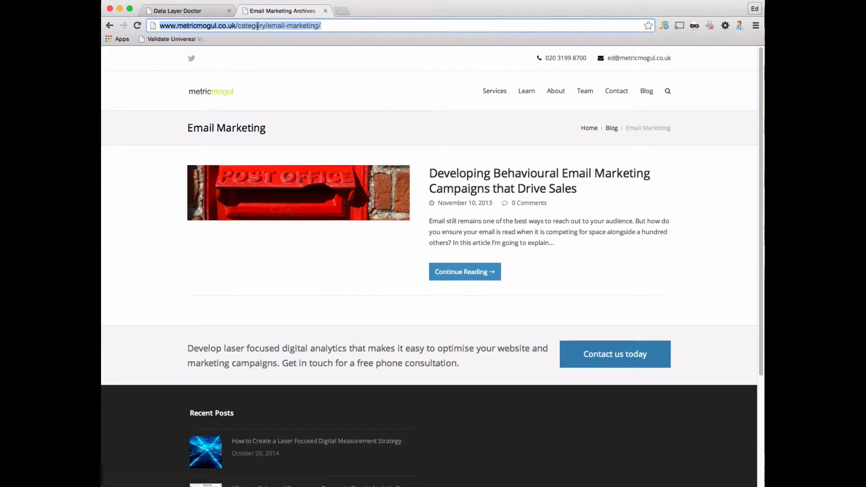
click(192, 13)
click(364, 294)
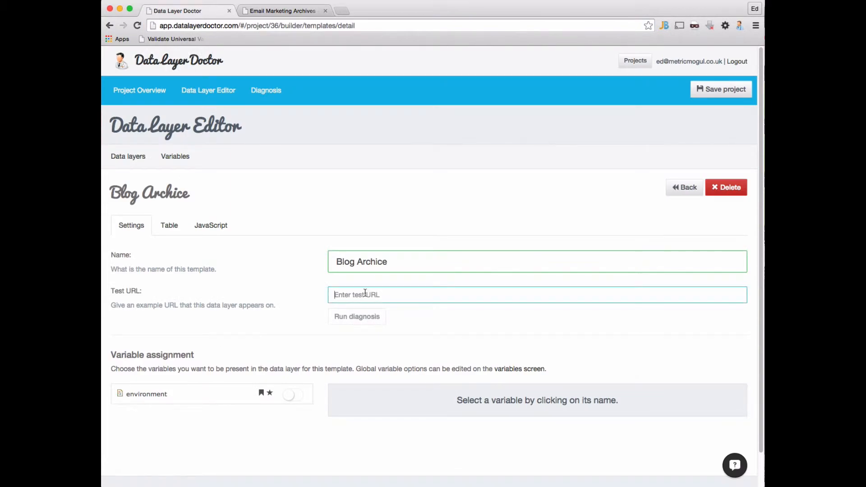
key(super+v)
- Add another page data layer and name it "Other"
click(131, 158)
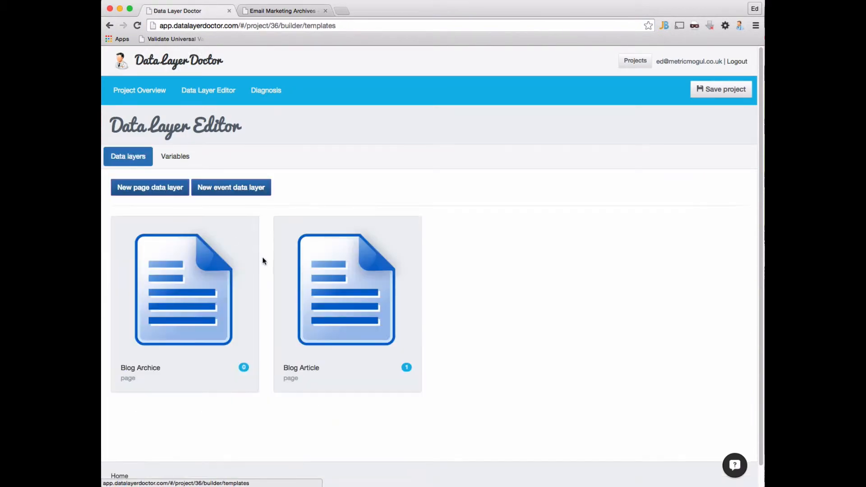
click(162, 190)
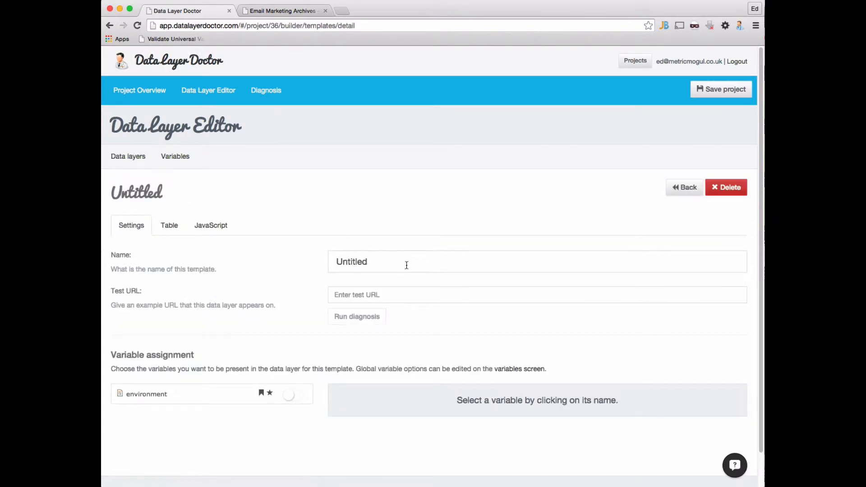
click(402, 259)
text(Other)
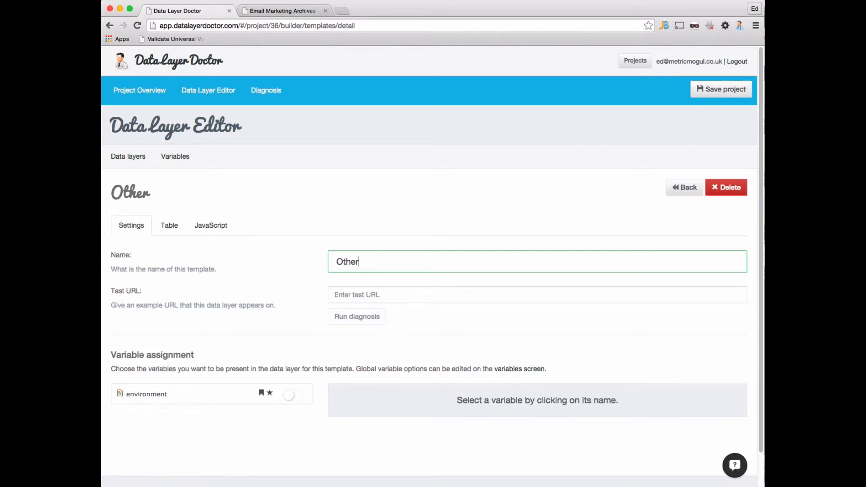
click(272, 10)
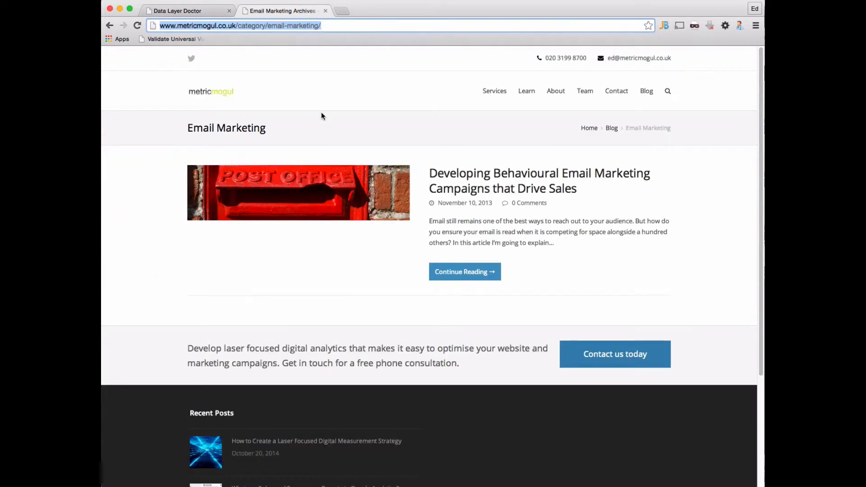
click(235, 27)
key(super+c)
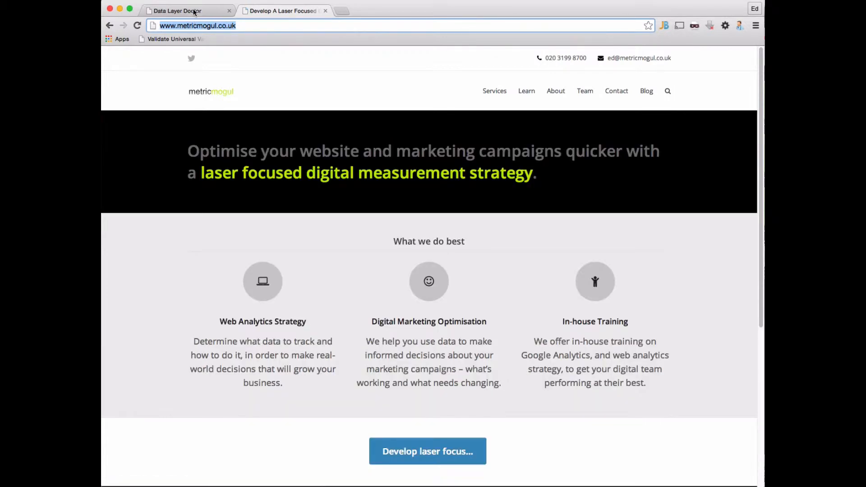
click(195, 11)
click(357, 296)
key(super+v)
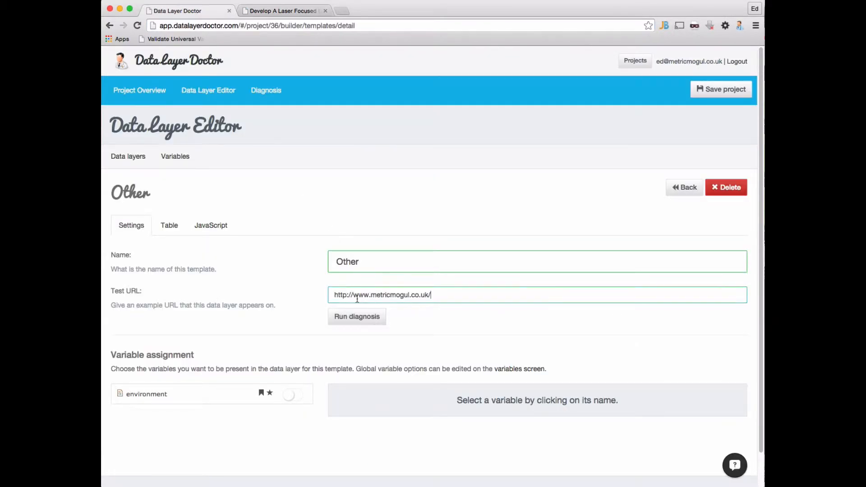
- Delete the environment variable from the project's variables
click(127, 156)
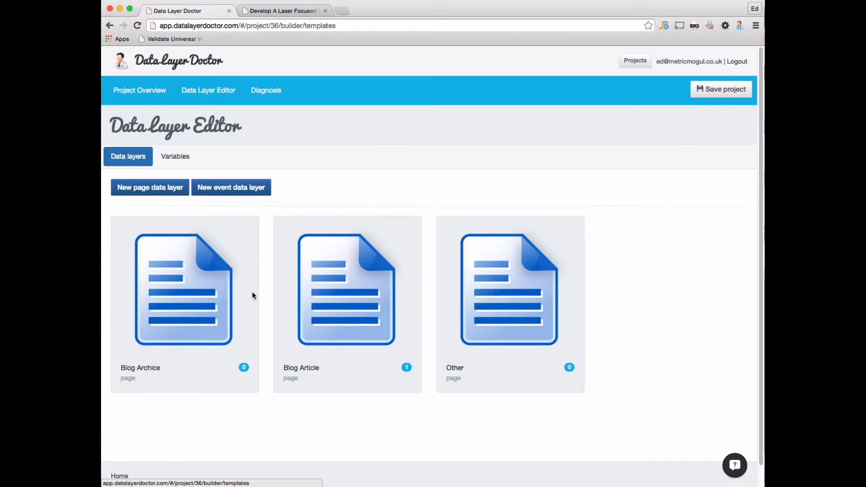
click(176, 158)
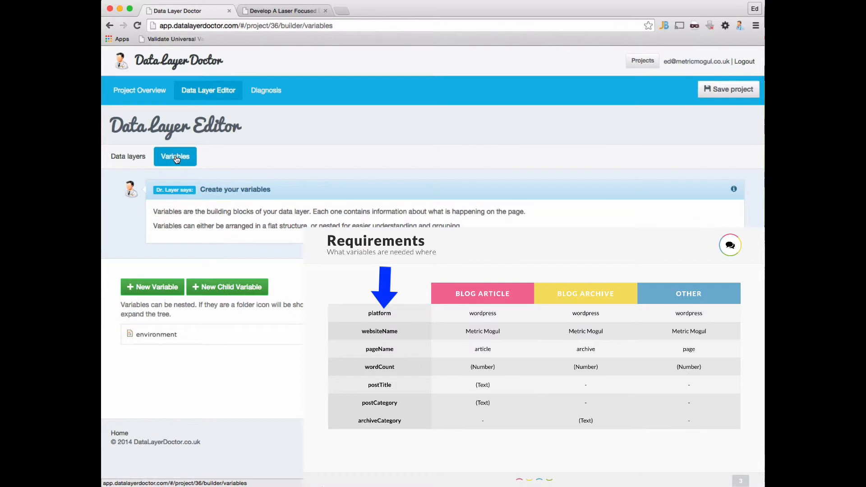
click(159, 335)
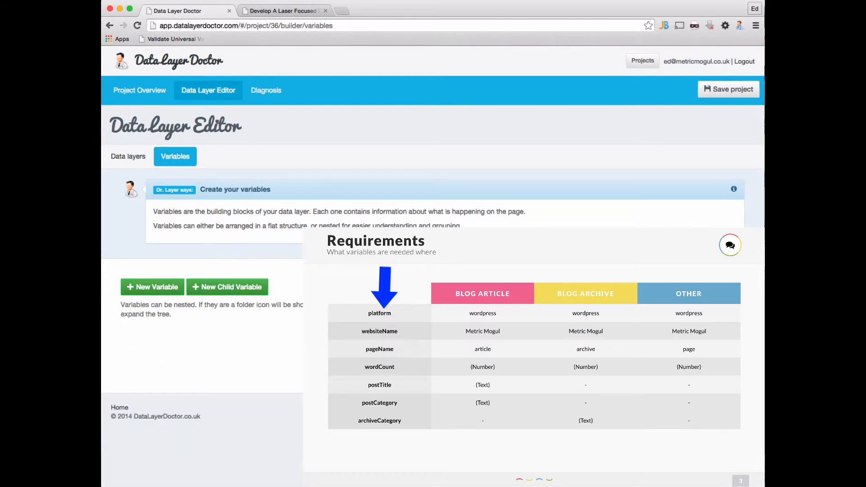
- Add a variable named platform and make it static with the expected value "wordpress"
click(165, 293)
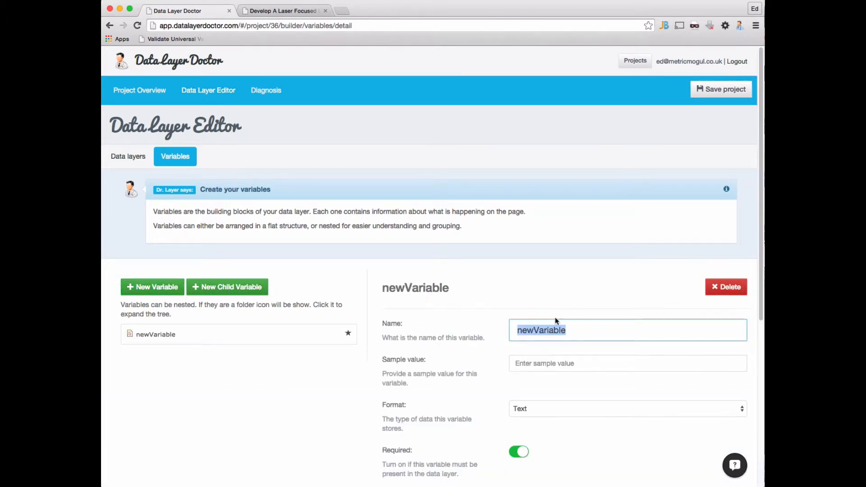
text(platform)
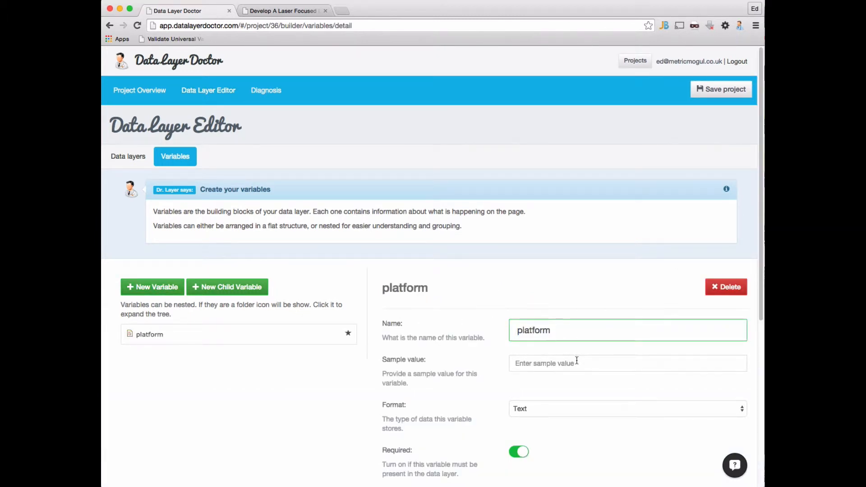
scroll(576, 361, down, 5)
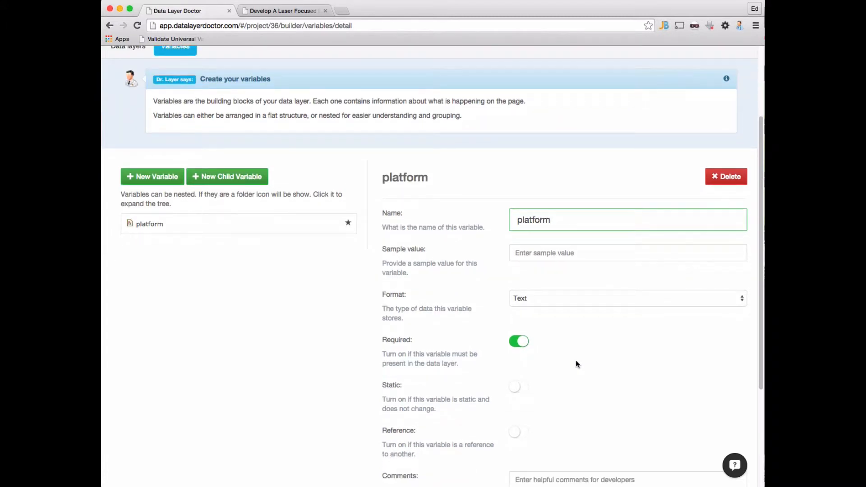
scroll(575, 359, down, 1)
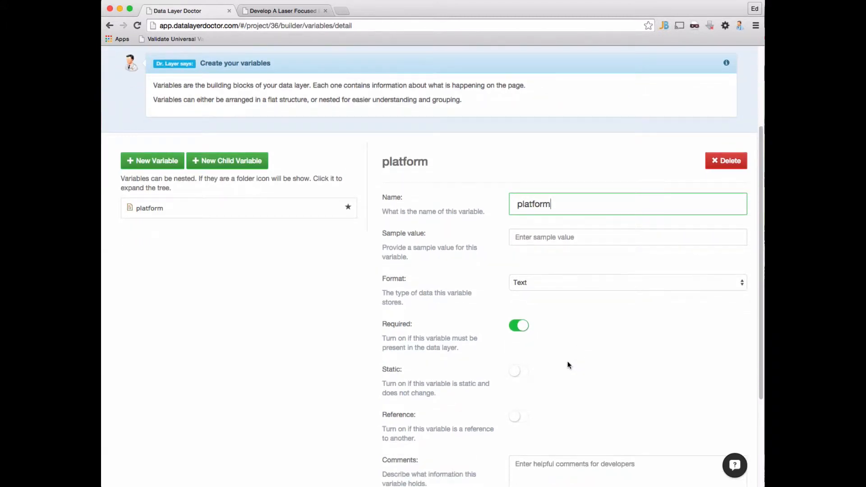
click(520, 370)
click(567, 237)
text(w)
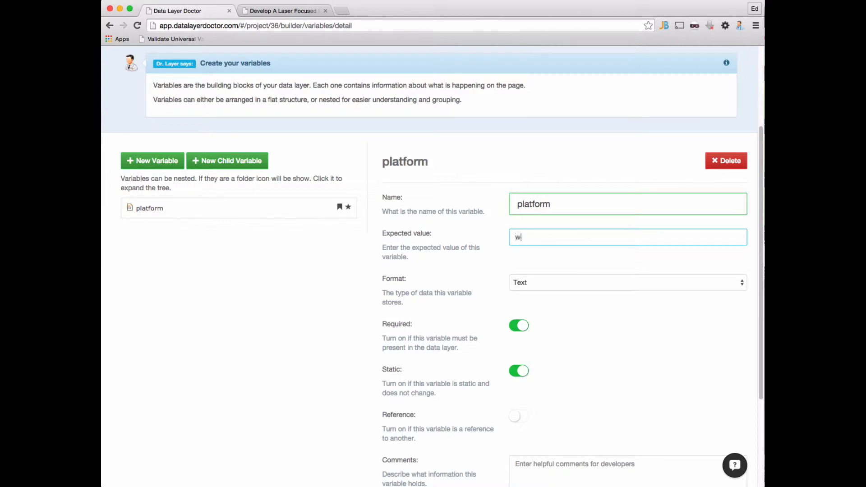
text(ordpress)
- Add the developer comment "The name of the blog platform (Wordpress)" to the platform variable
scroll(499, 315, down, 1)
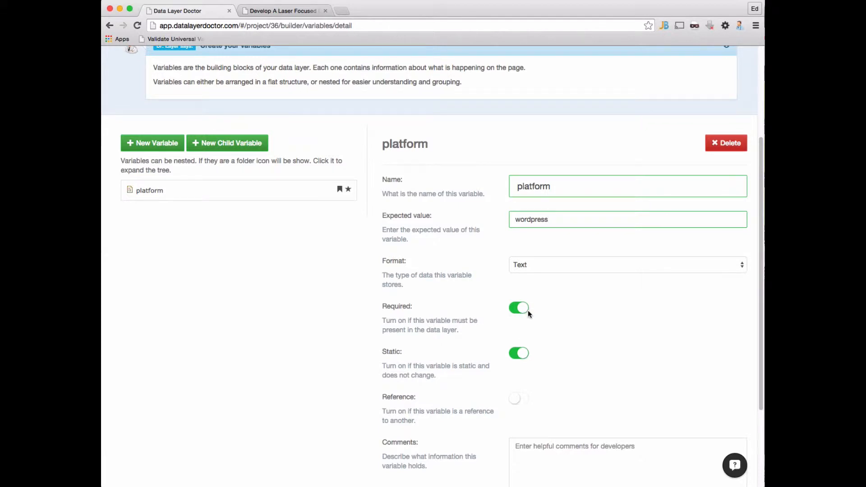
scroll(527, 310, down, 3)
click(543, 408)
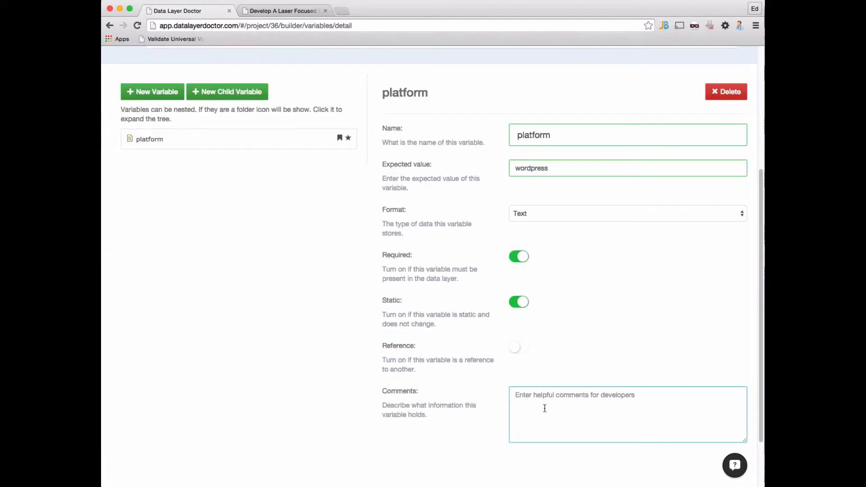
text(The name of )
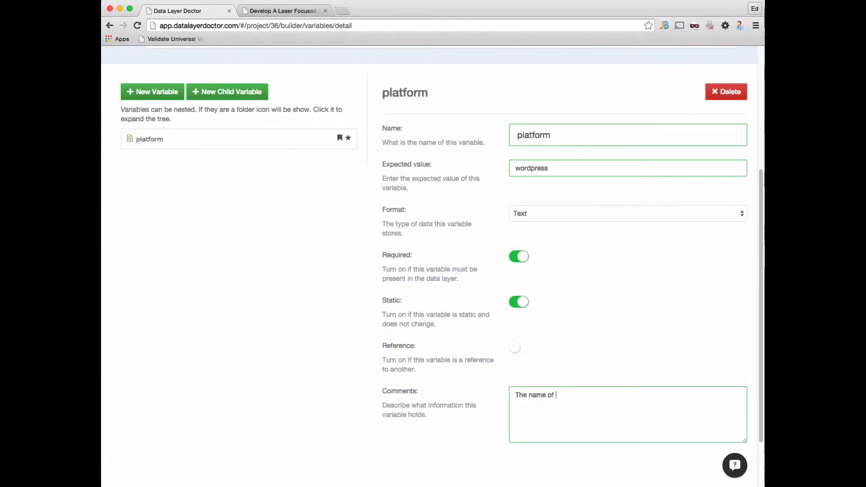
text(the blog platform (Wordpress))
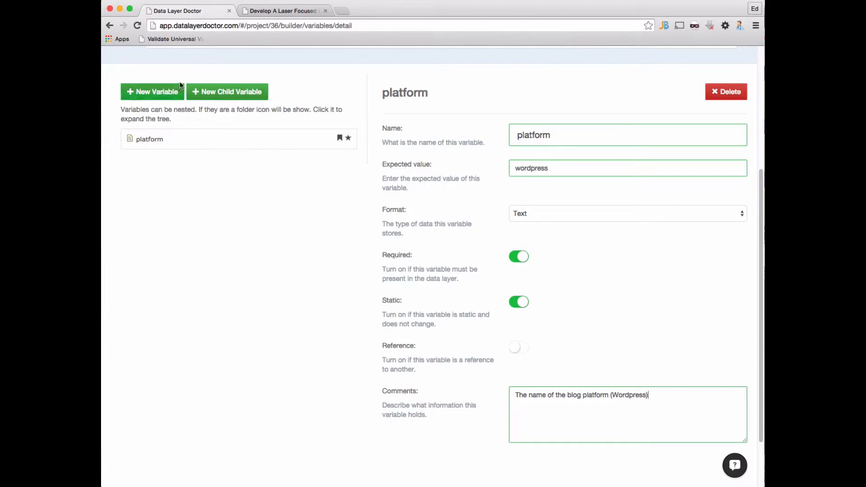
- Add a variable named websiteName and make it static with the expected value "Metric Mogul"
click(180, 86)
text(w)
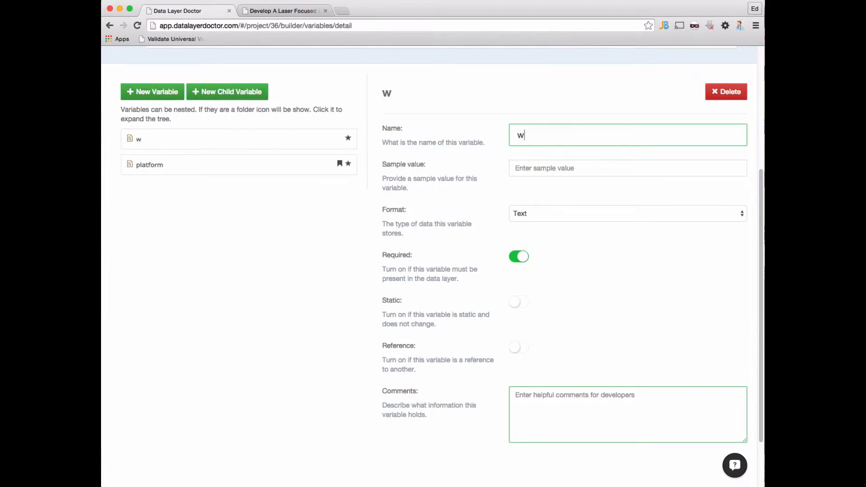
text(ebsiteName)
key(Tab)
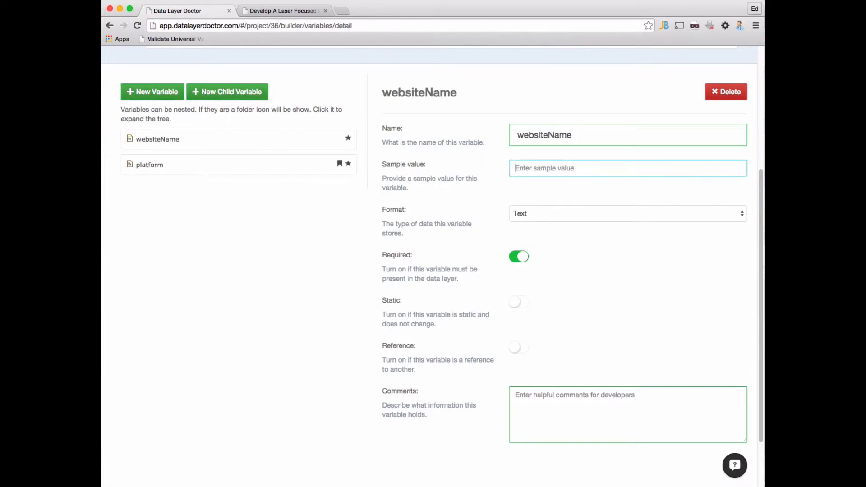
click(518, 302)
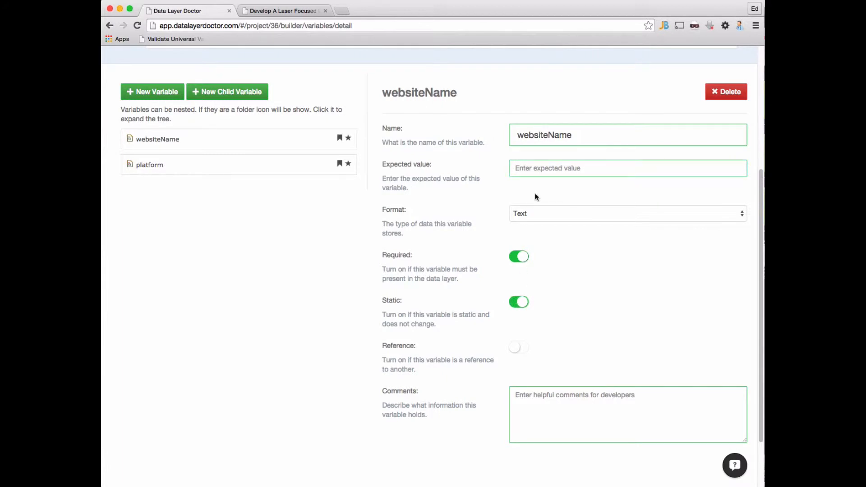
click(539, 169)
text(Metric Mogule)
key(BackSpace)
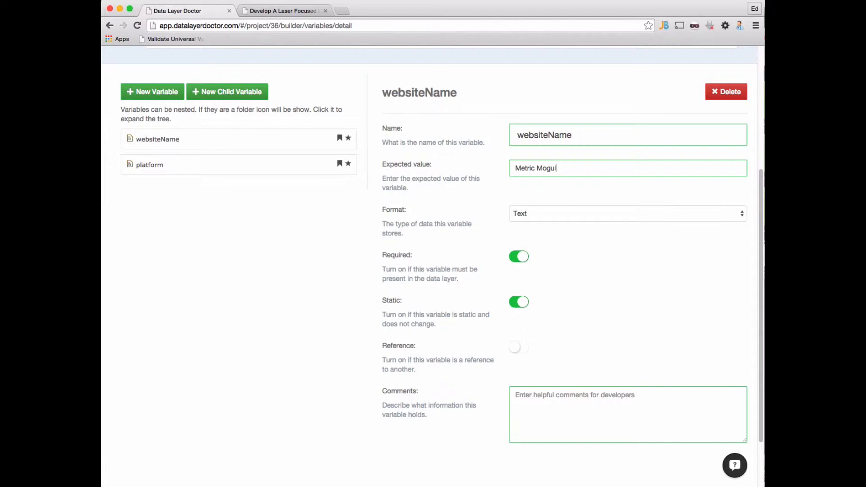
- Add a variable named pageName and make it static with the expected value "article"
click(151, 92)
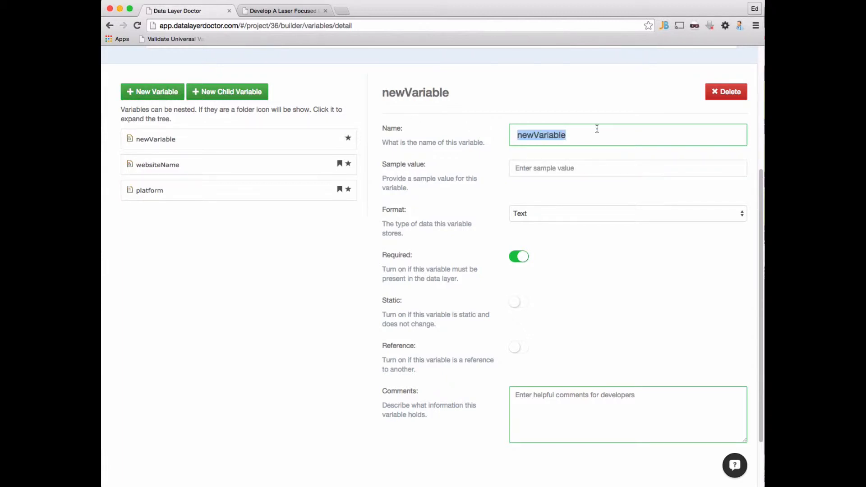
text(pageName)
key(Tab)
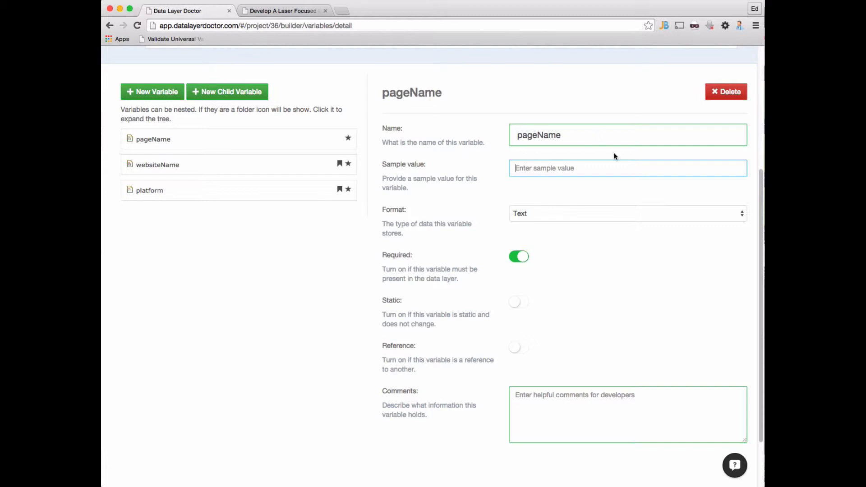
click(519, 303)
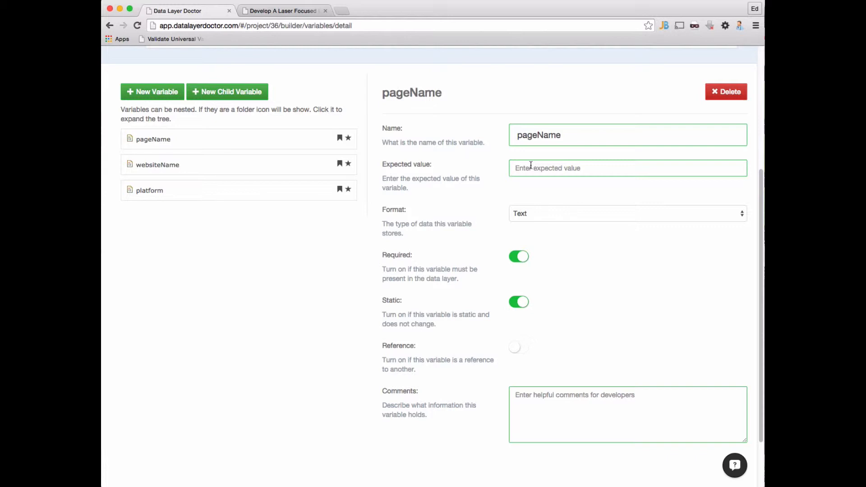
text(article)
- Add a variable named wordCount and set its format to Number
click(145, 92)
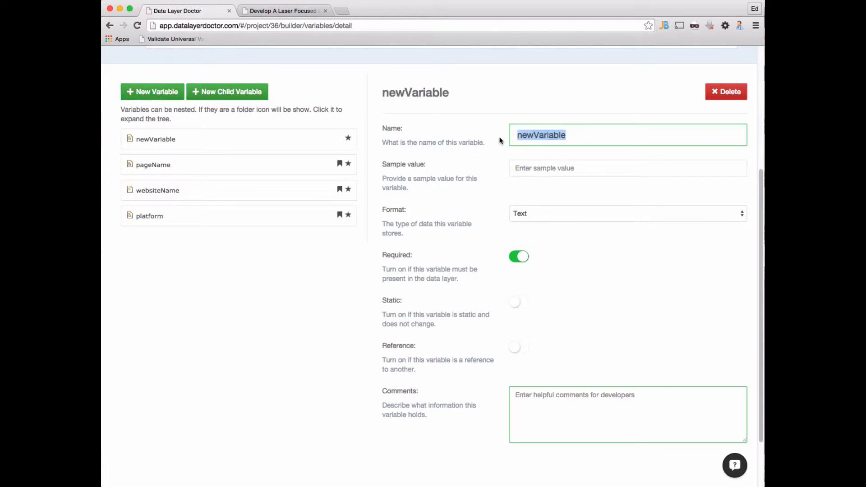
text(wordCount)
key(Tab)
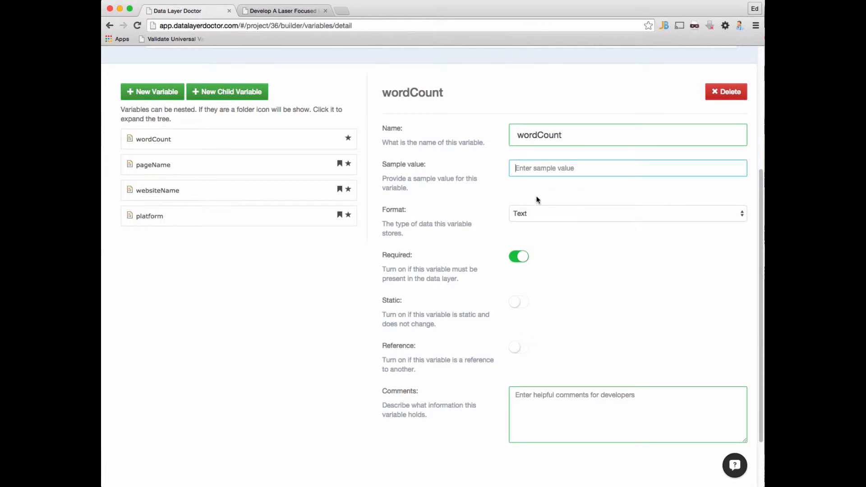
click(532, 214)
click(546, 226)
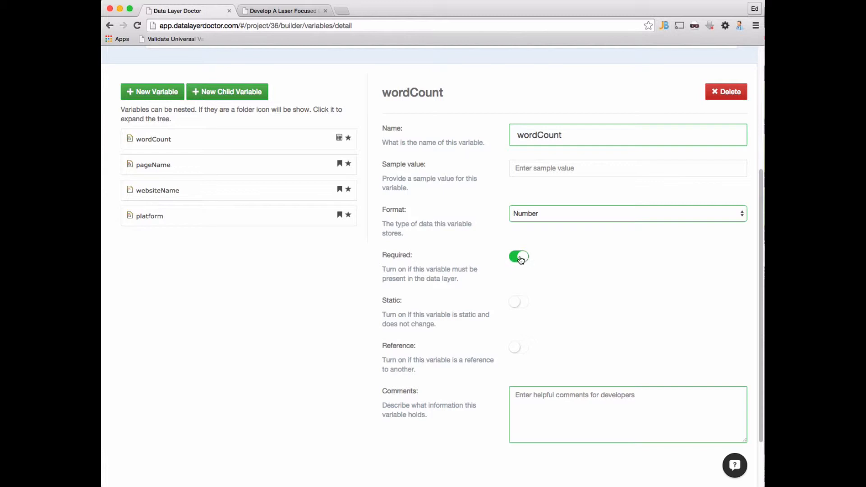
- Make the wordCount variable not required and give it the sample value 345
click(521, 257)
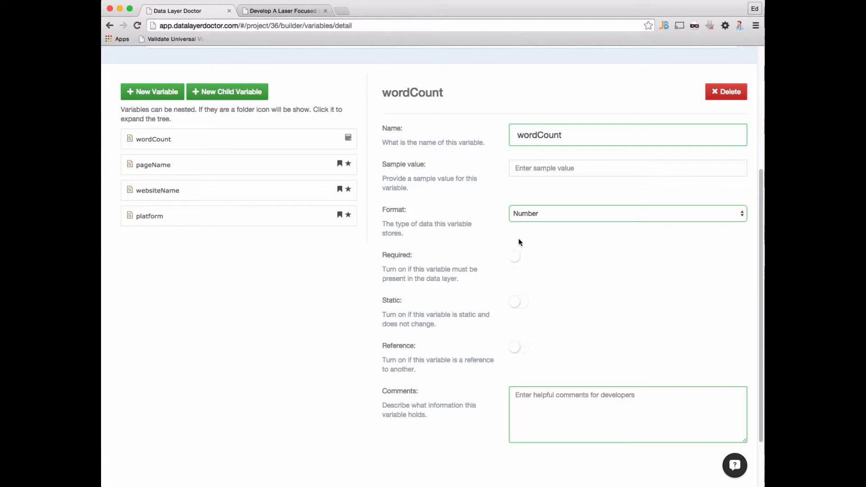
click(534, 169)
text(1000)
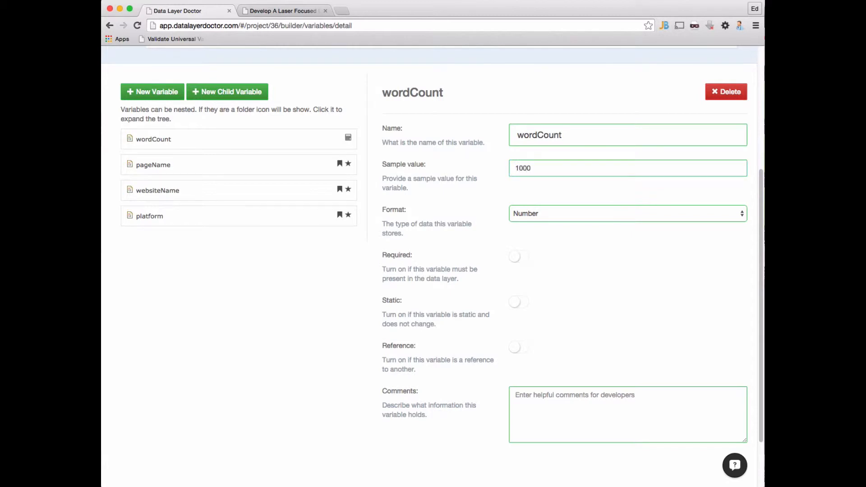
key(BackSpace)
key(BackSpace)
key(BackSpace)
text(5)
- Add a required text variable named postTitle with the sample value "My Post Title"
click(156, 92)
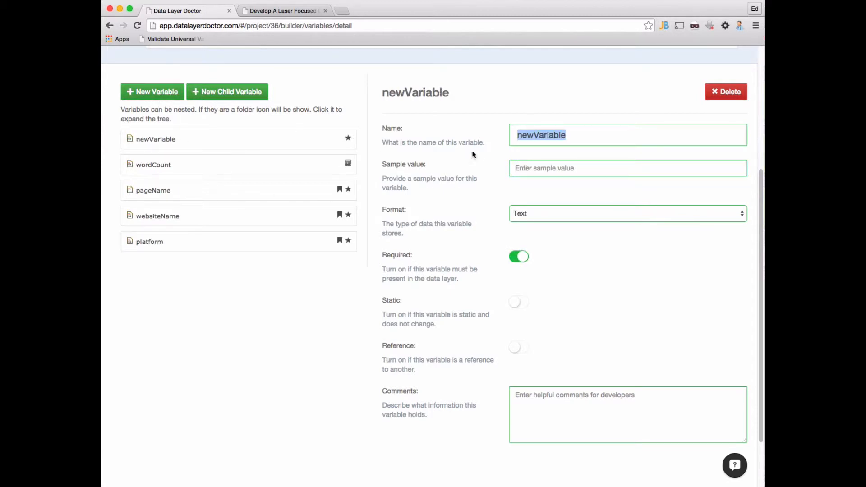
text(postTitle)
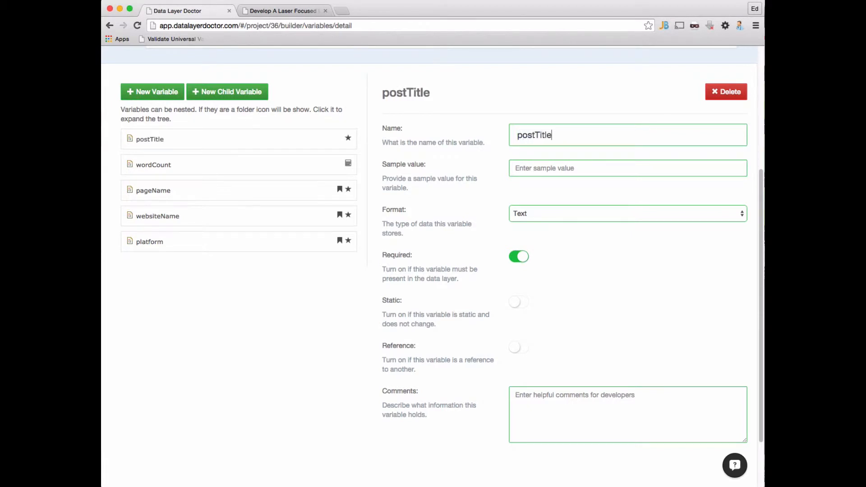
click(524, 167)
text(My Post Title)
- Add a required text variable named postCategory with the sample value "strategy"
click(155, 92)
text(postCategory)
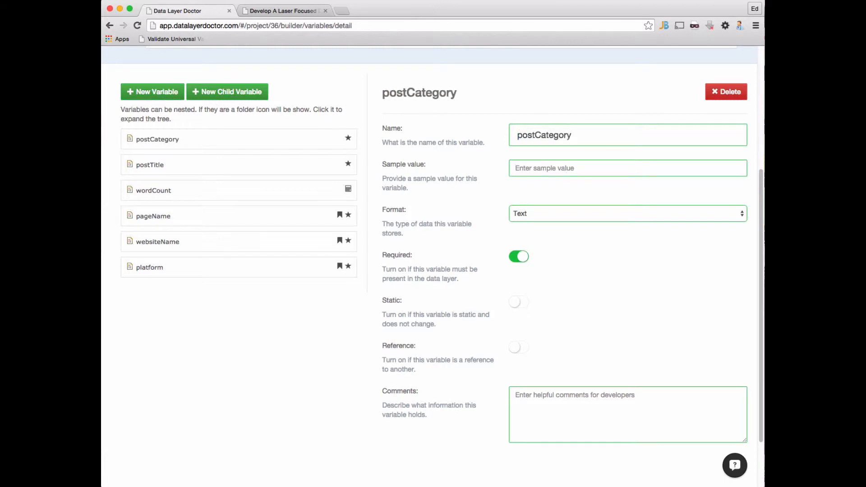
text(strategy)
click(581, 274)
- Add a required text variable named archiveCategory with the sample value "Stategy"
click(162, 92)
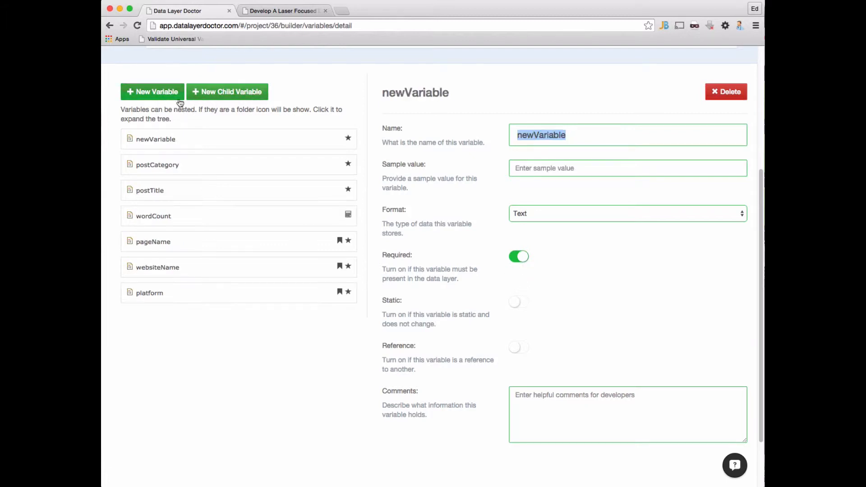
text(archive)
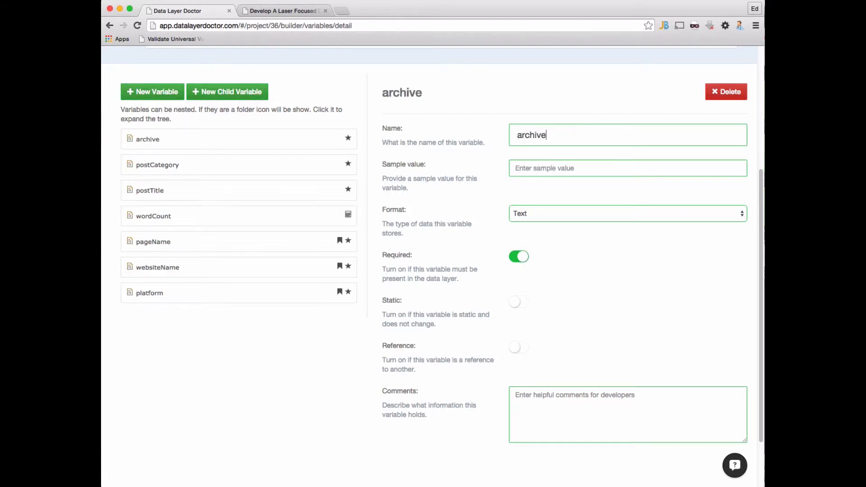
text(Category)
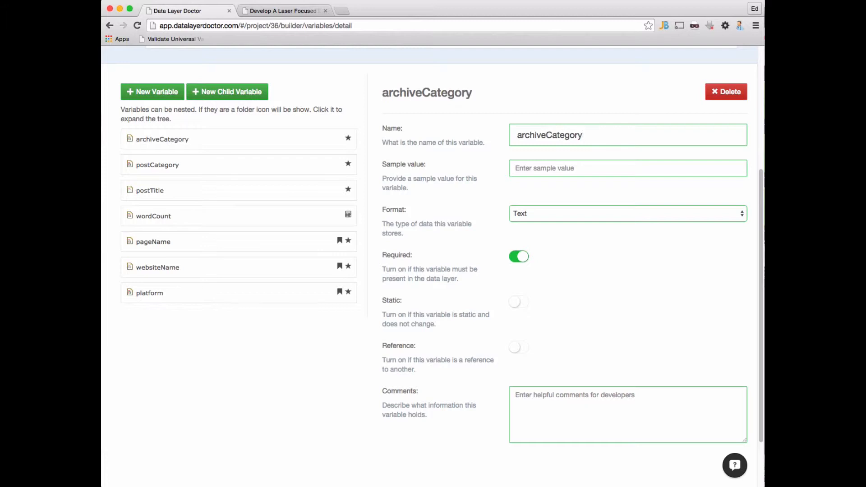
click(545, 164)
text(Stategy)
- Assign the platform, websiteName, pageName and wordCount variables to the Other data layer
scroll(207, 278, up, 5)
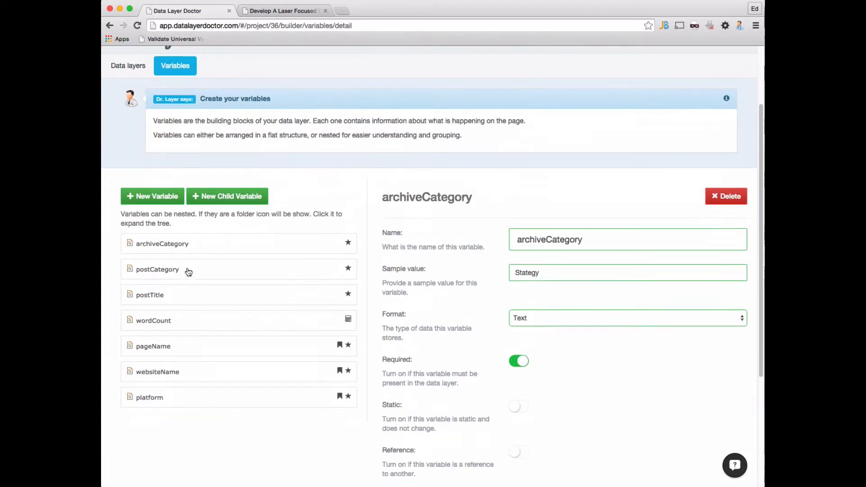
click(129, 66)
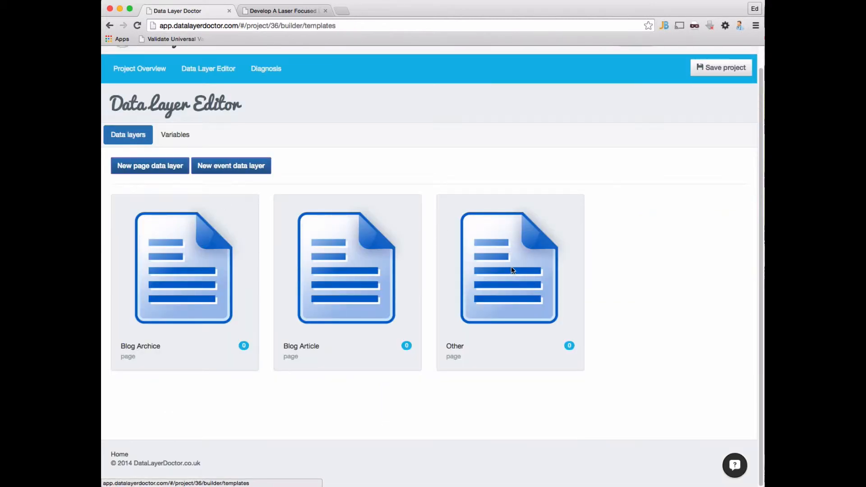
click(500, 269)
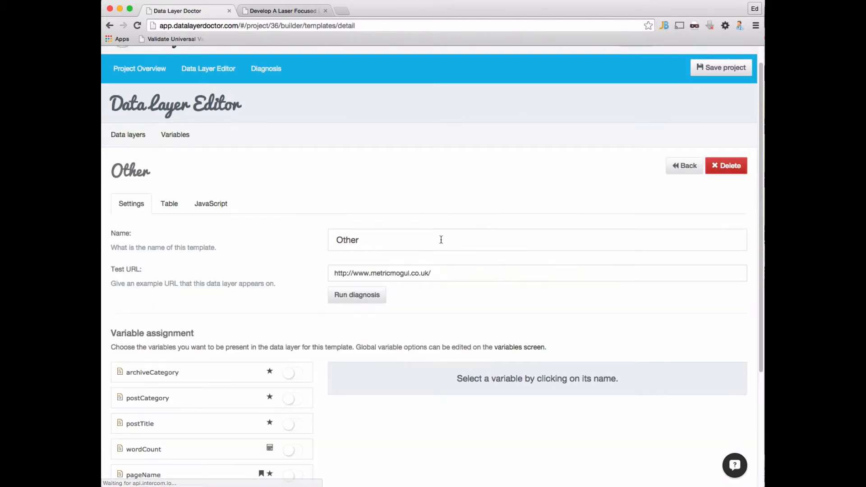
scroll(205, 235, down, 3)
scroll(206, 235, down, 1)
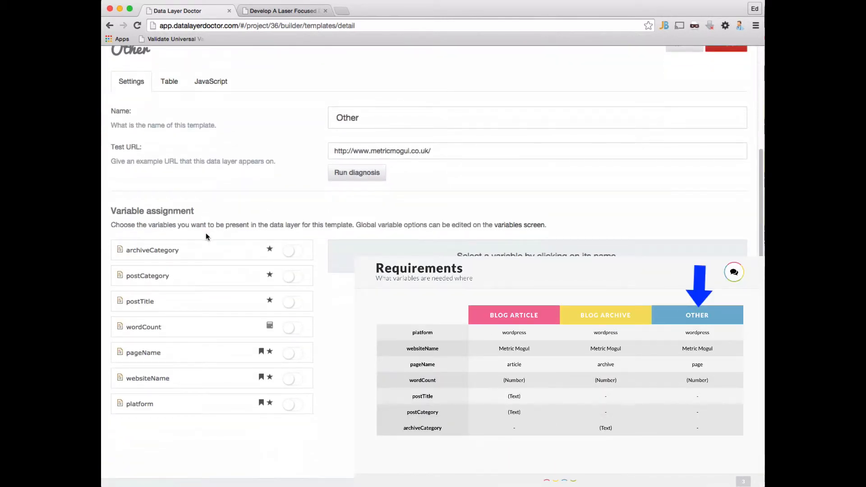
click(297, 405)
click(290, 382)
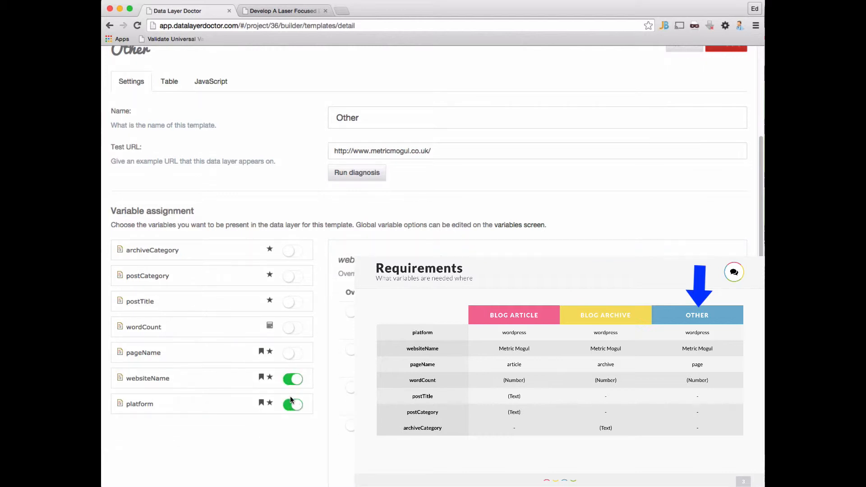
click(291, 353)
click(293, 333)
- Override the pageName variable's expected value with "page" for the Other data layer
scroll(260, 357, down, 2)
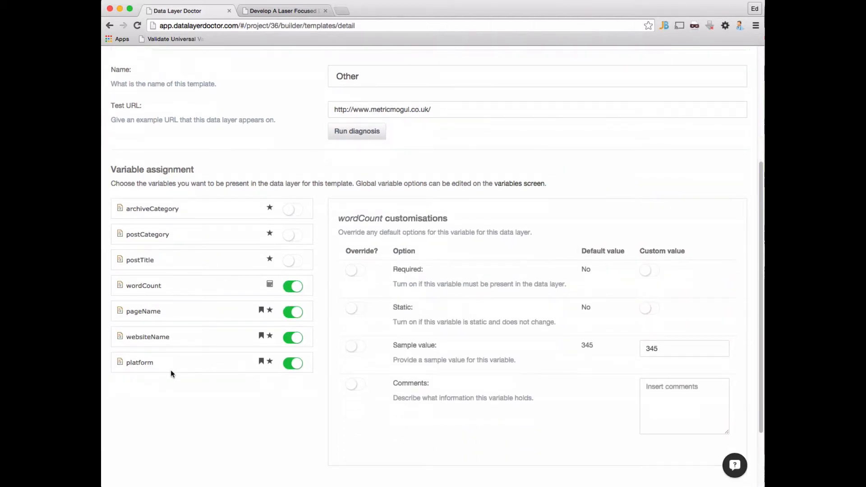
double_click(143, 313)
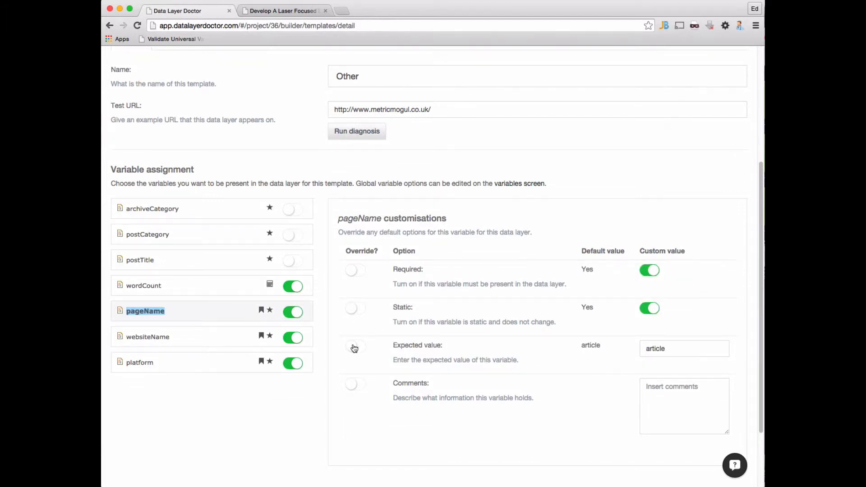
click(354, 348)
double_click(661, 346)
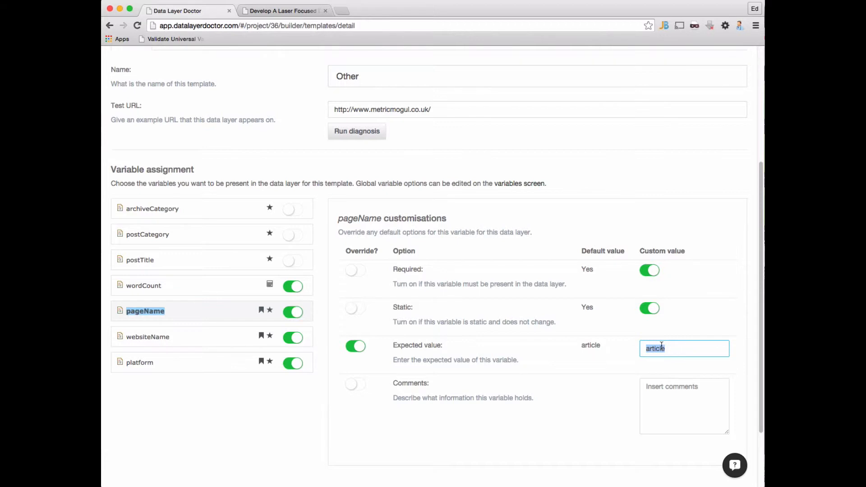
text(page)
scroll(192, 326, down, 3)
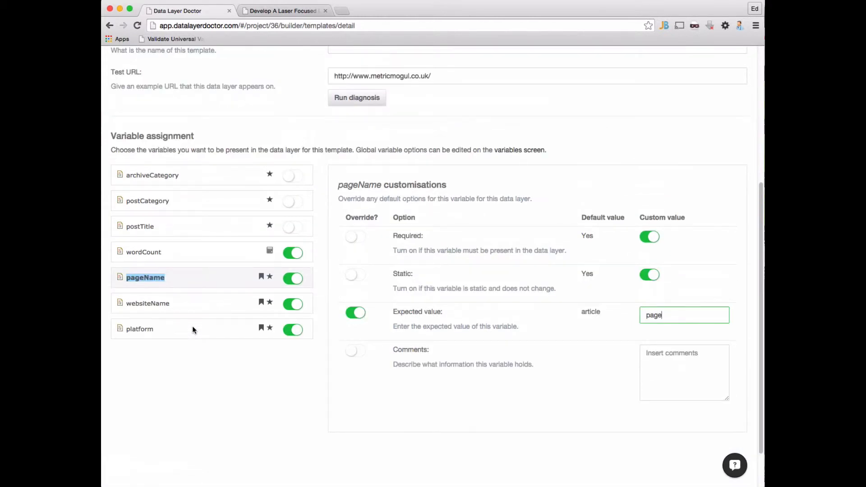
- Review the table of variables required in the Other data layer
scroll(192, 325, up, 5)
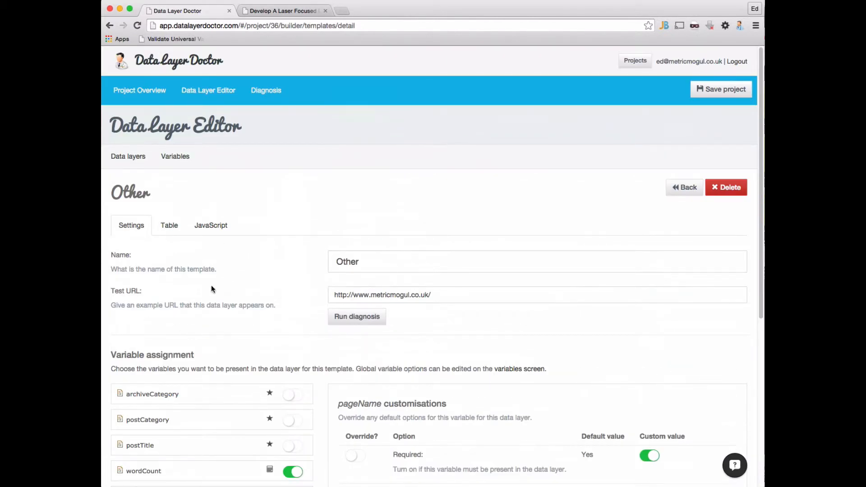
click(171, 225)
scroll(235, 259, down, 1)
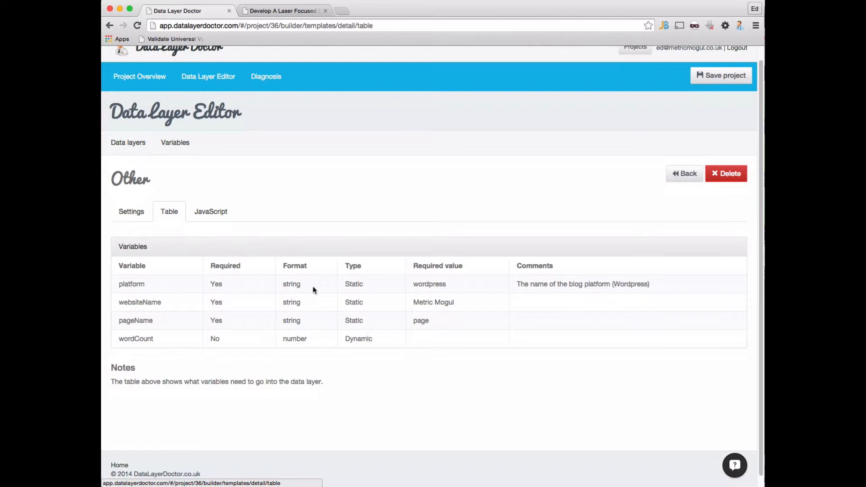
- Assign the postCategory, postTitle, wordCount, pageName, websiteName and platform variables to the Blog Article data layer, leaving archiveCategory off
click(134, 145)
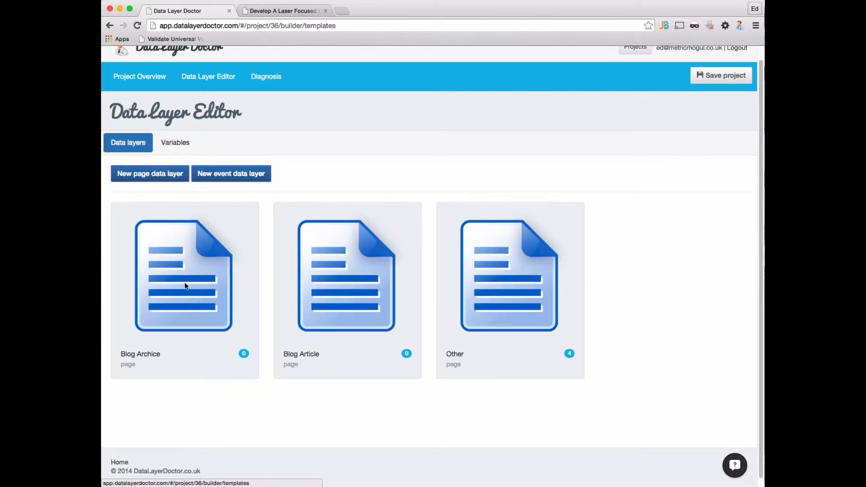
click(348, 280)
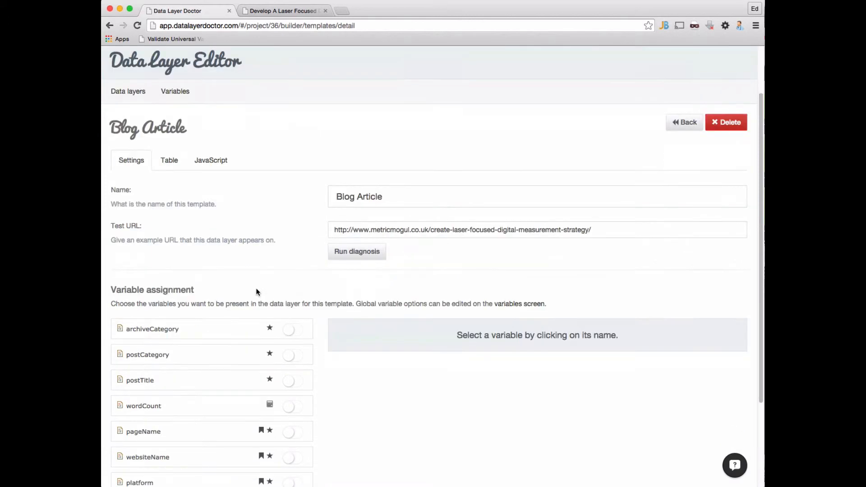
scroll(257, 289, down, 3)
click(293, 273)
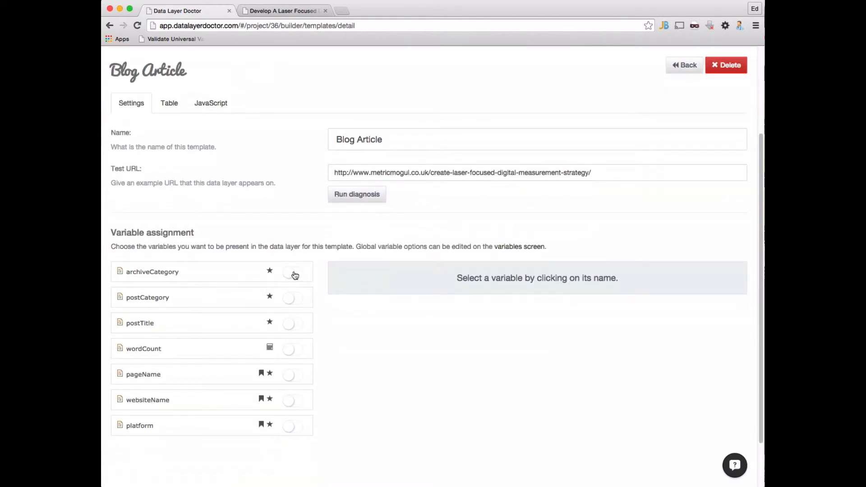
click(293, 298)
click(293, 324)
click(294, 356)
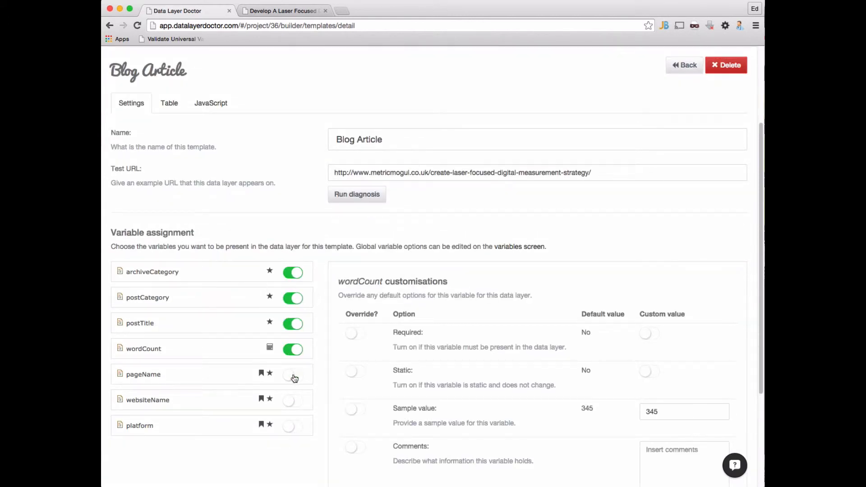
click(293, 376)
click(293, 401)
click(292, 428)
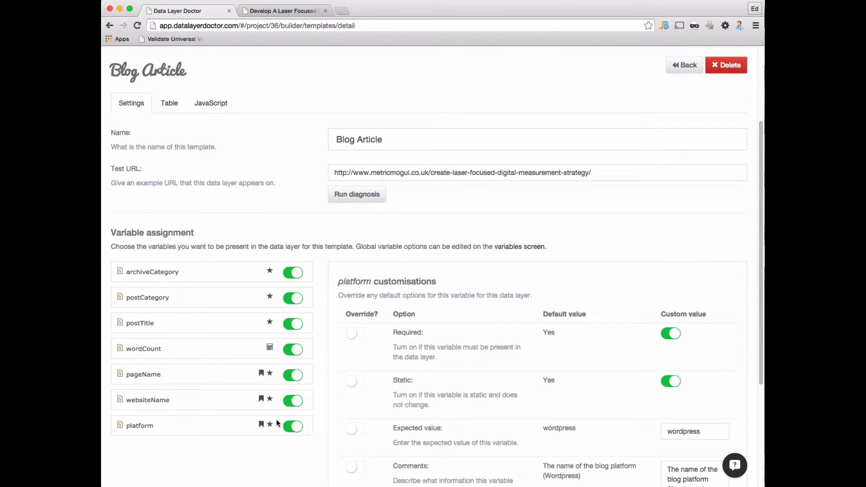
click(292, 274)
scroll(211, 337, down, 2)
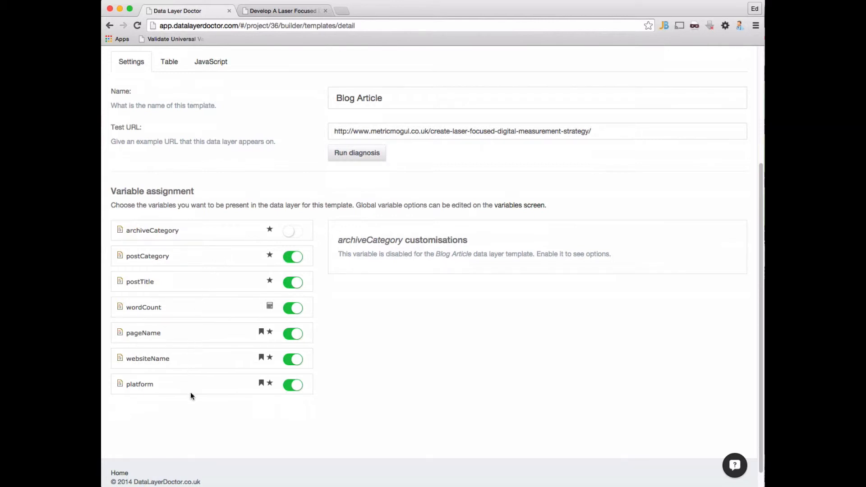
- Check the pageName options for the Blog Article data layer and review its variable table
double_click(146, 334)
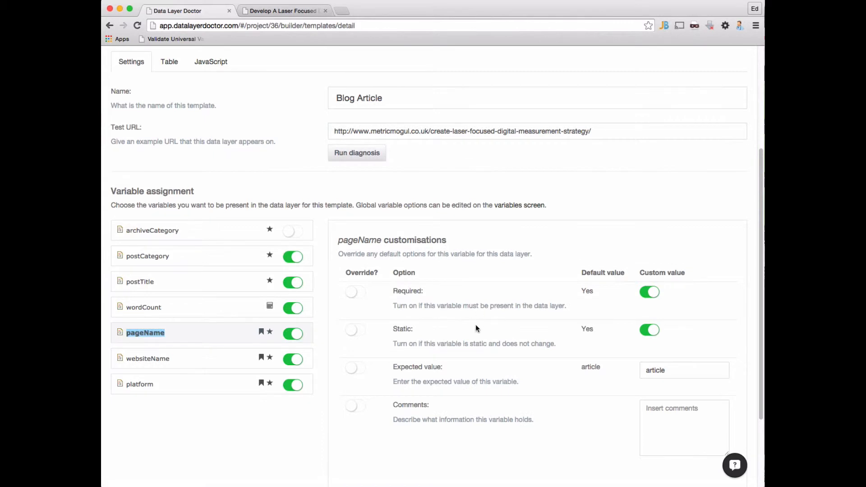
scroll(475, 328, down, 1)
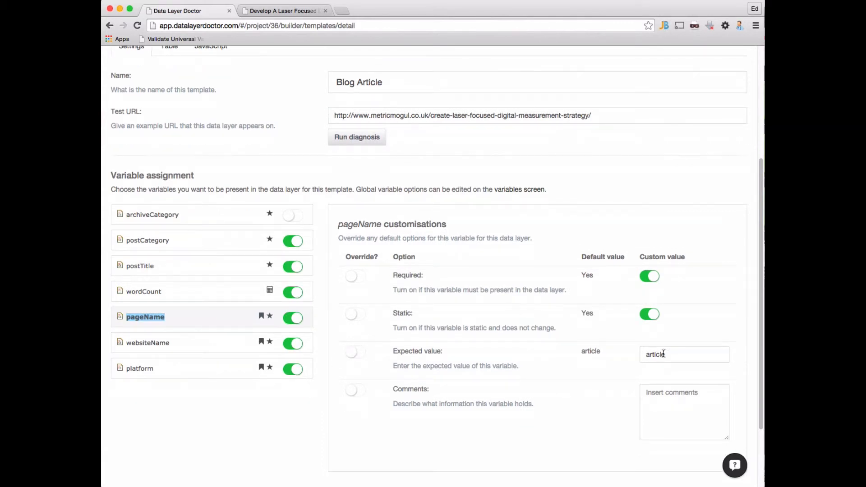
scroll(424, 362, up, 5)
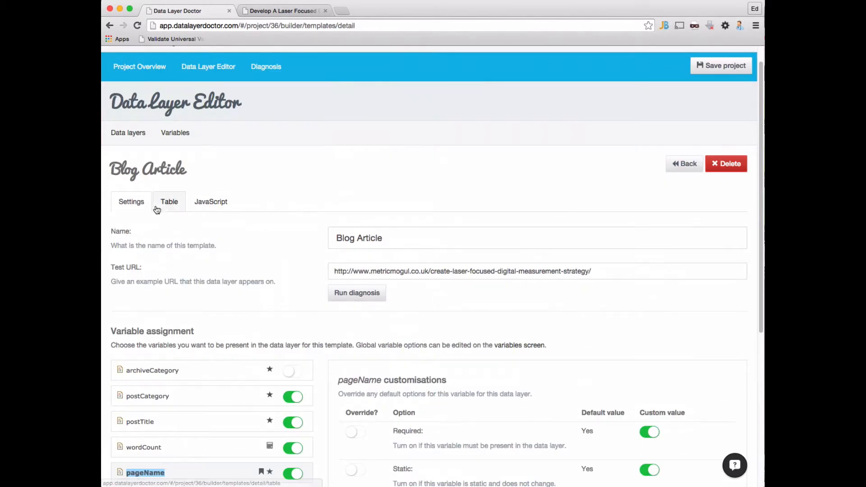
click(169, 202)
scroll(201, 278, down, 3)
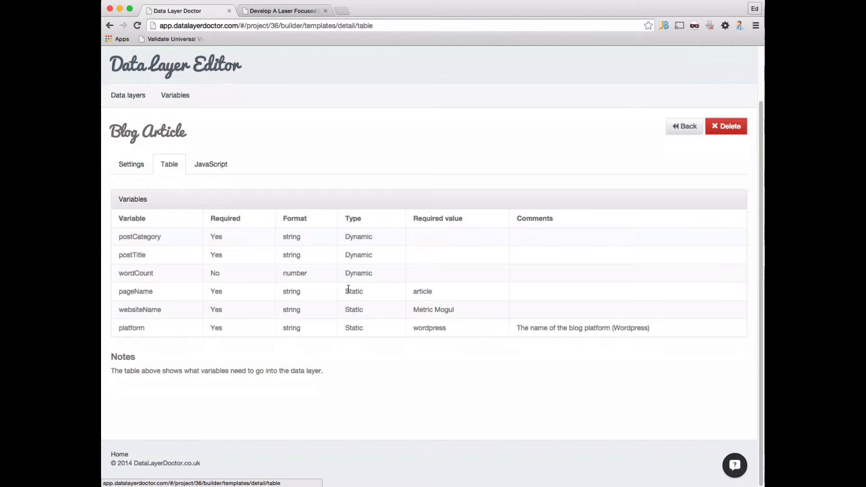
- Assign the archiveCategory, wordCount, pageName, websiteName and platform variables to the Blog Archice data layer, leaving postCategory and postTitle off
click(129, 96)
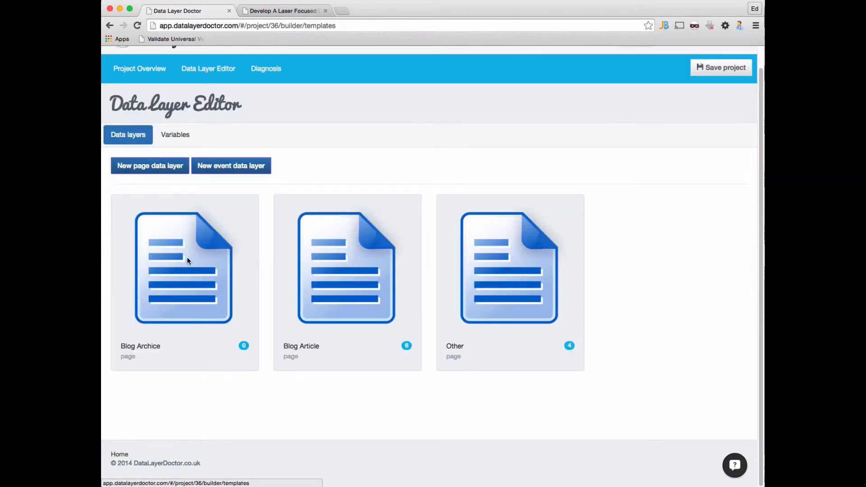
click(186, 283)
scroll(186, 287, down, 2)
scroll(186, 283, down, 1)
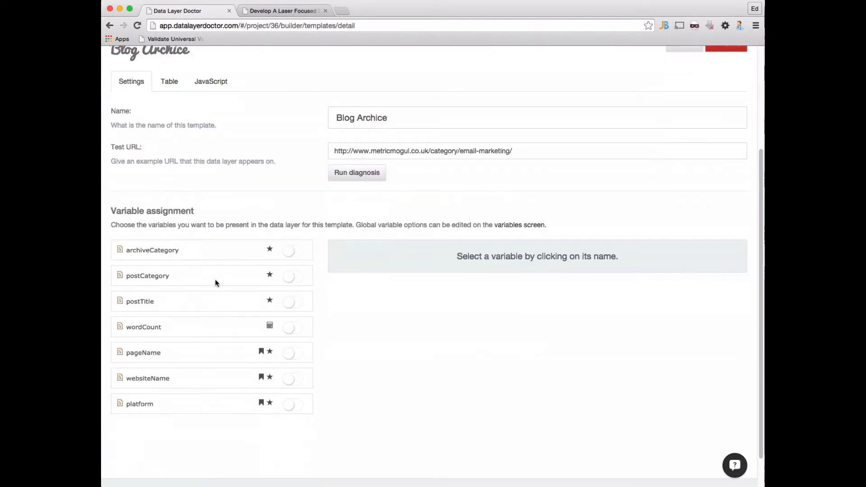
click(292, 252)
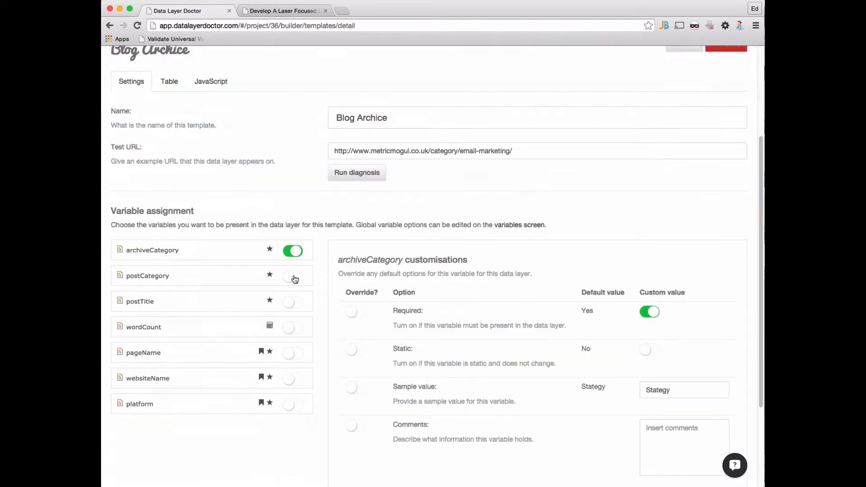
click(293, 277)
click(294, 302)
click(293, 327)
click(296, 352)
click(295, 379)
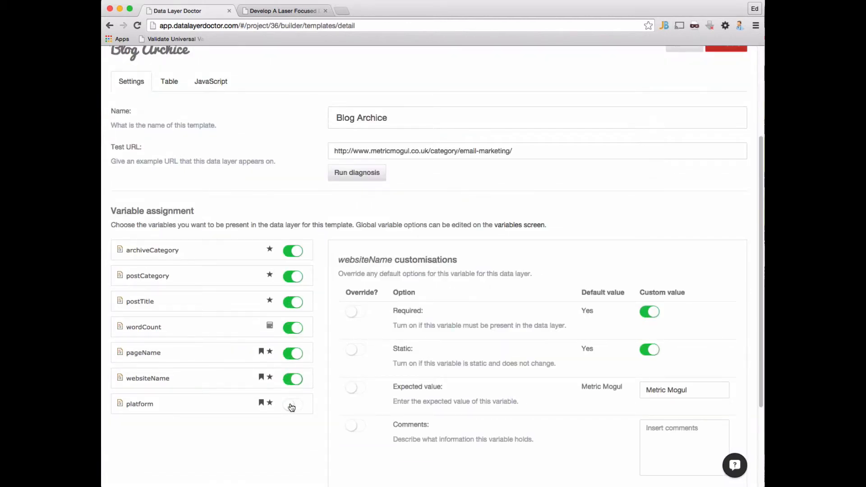
click(291, 405)
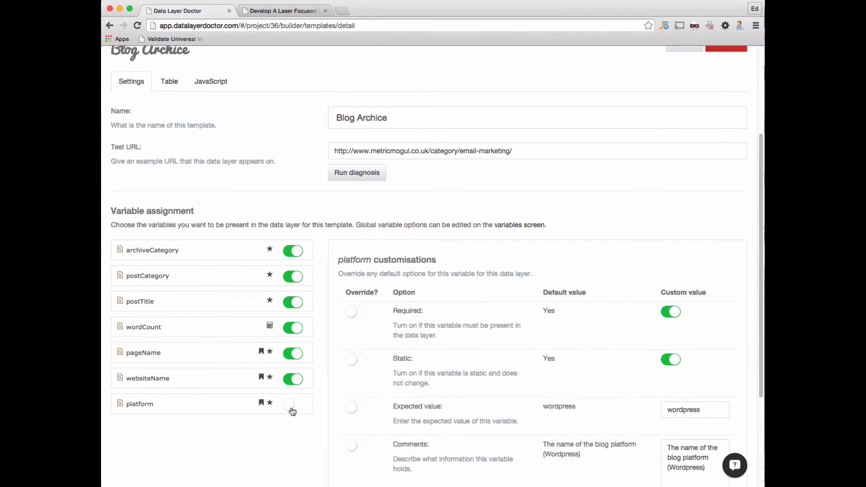
click(292, 303)
click(293, 277)
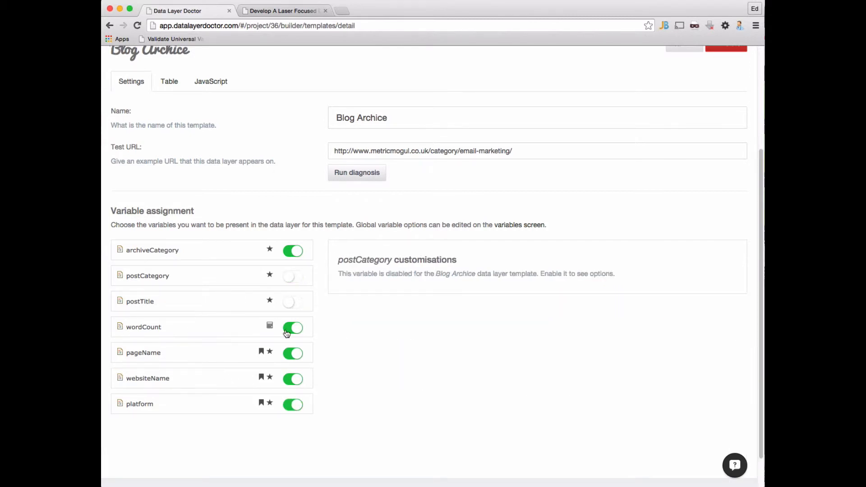
- Override the pageName variable's expected value with "archive" for the Blog Archice data layer
double_click(137, 354)
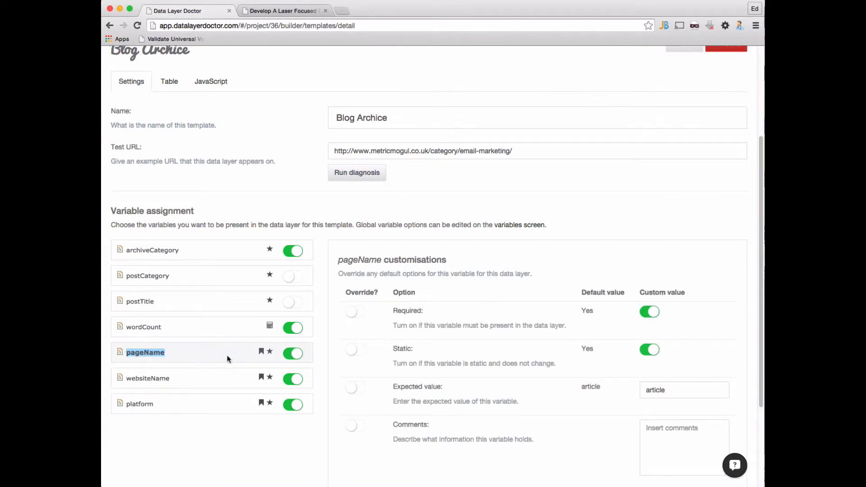
scroll(316, 359, down, 1)
click(355, 372)
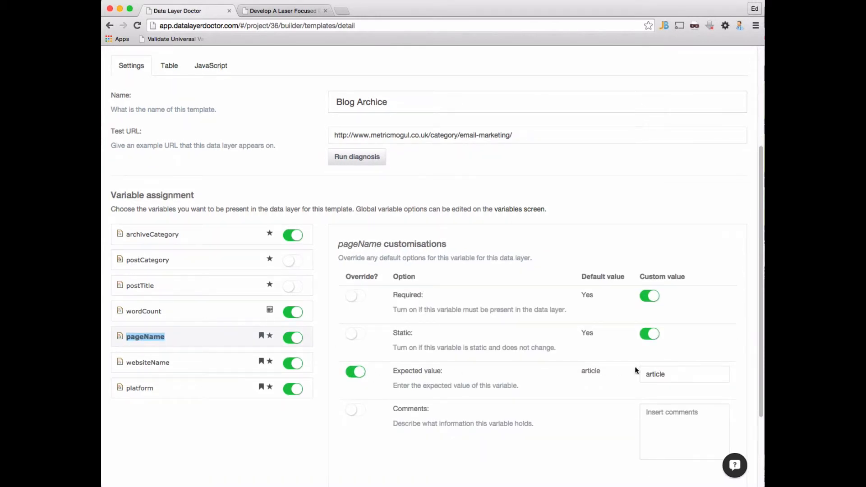
double_click(659, 372)
text(archive)
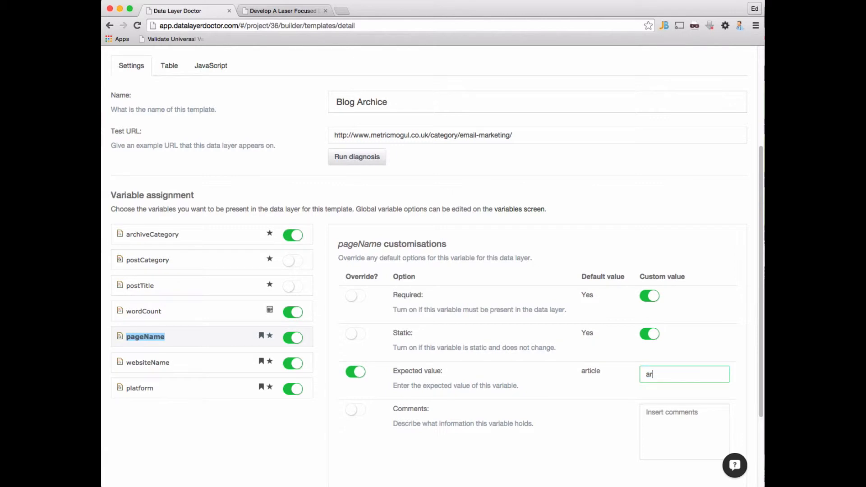
- Review the Blog Archice data layer's variable table and its generated JavaScript snippet, including the dataLayer object and inline comments
scroll(169, 131, up, 3)
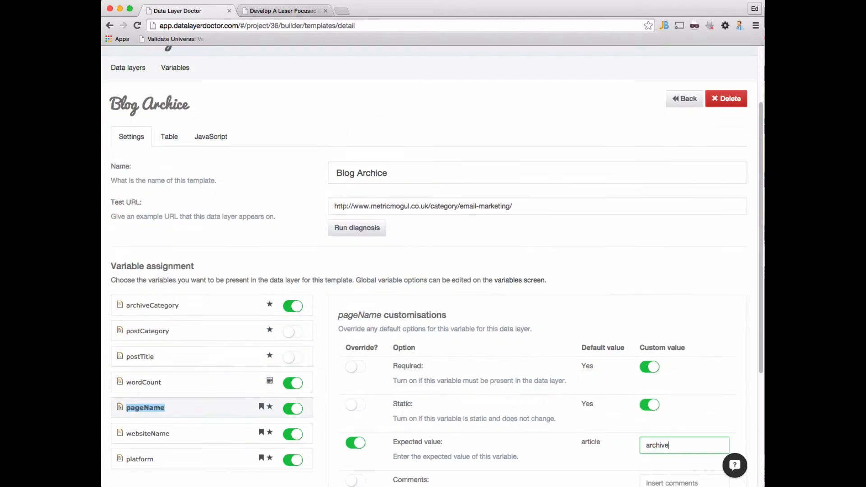
click(169, 135)
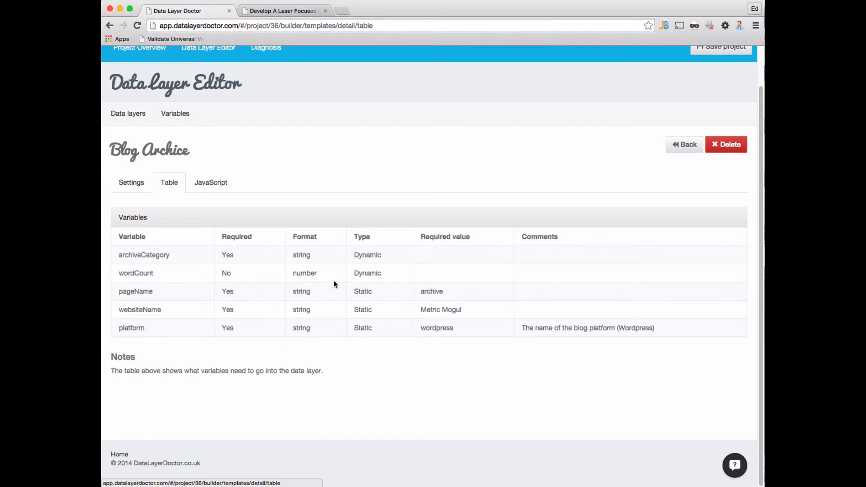
click(212, 184)
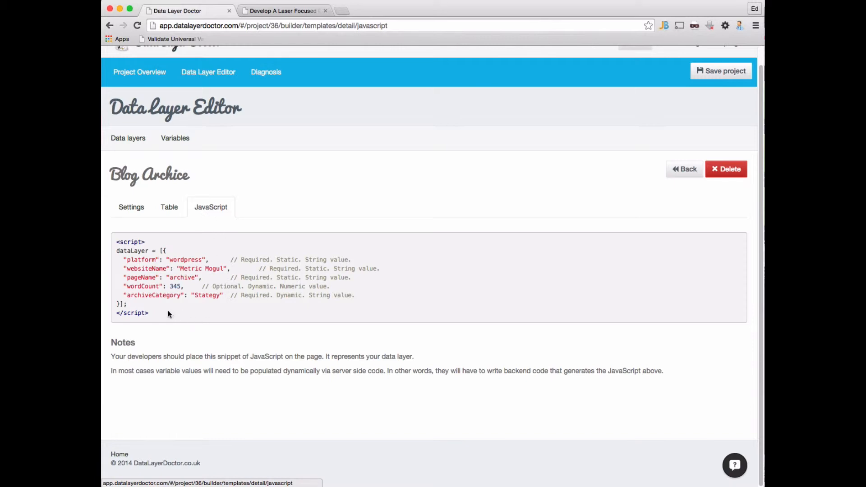
drag(150, 313, 111, 241)
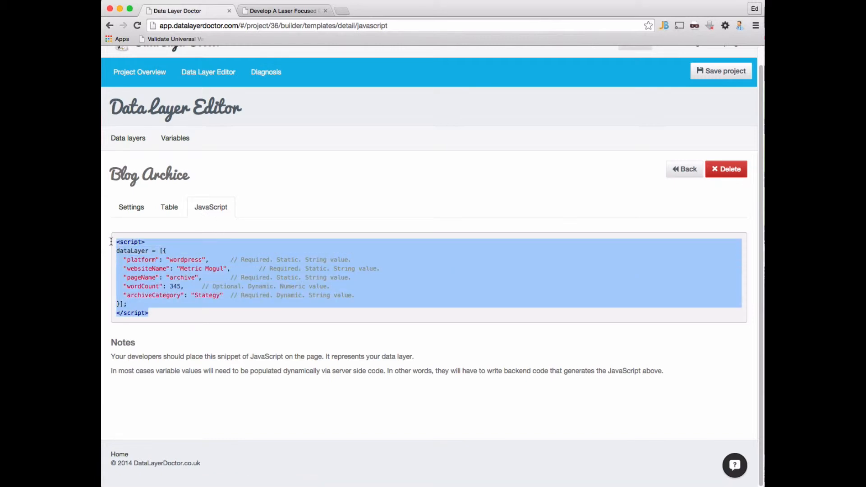
click(201, 319)
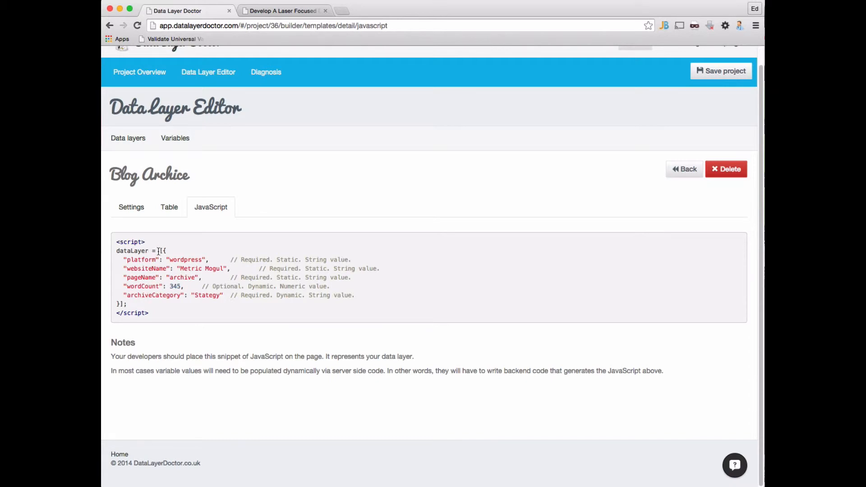
drag(157, 250, 168, 305)
click(158, 323)
mouse_move(116, 241)
mouse_down()
mouse_move(149, 295)
mouse_move(171, 312)
mouse_move(116, 240)
mouse_up()
click(164, 316)
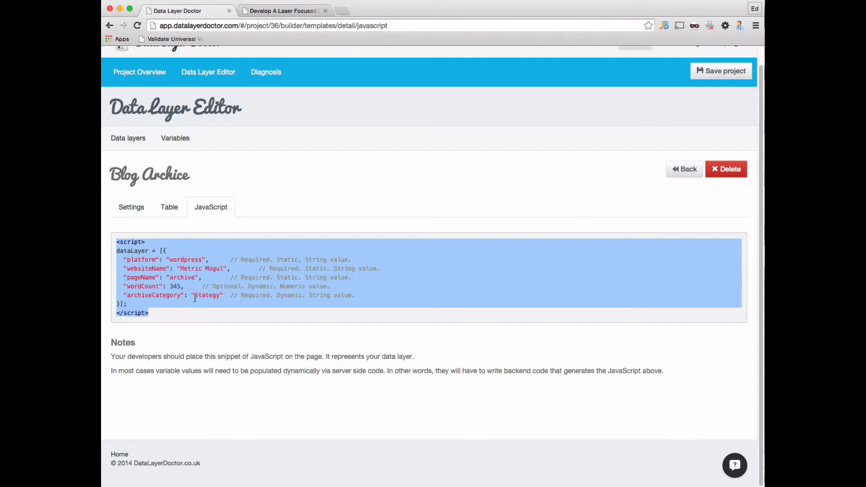
click(195, 314)
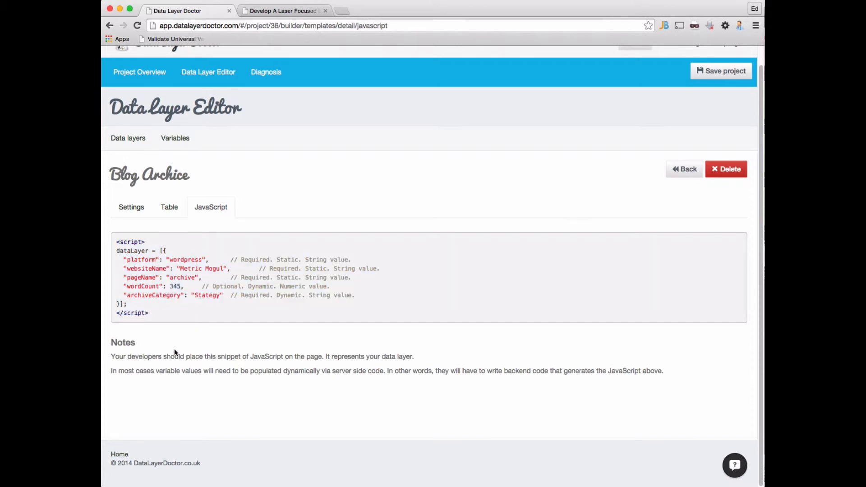
drag(241, 261, 359, 260)
click(258, 271)
- Rename the Blog Archice data layer to "Blog Archive" in its settings and save the project
click(131, 211)
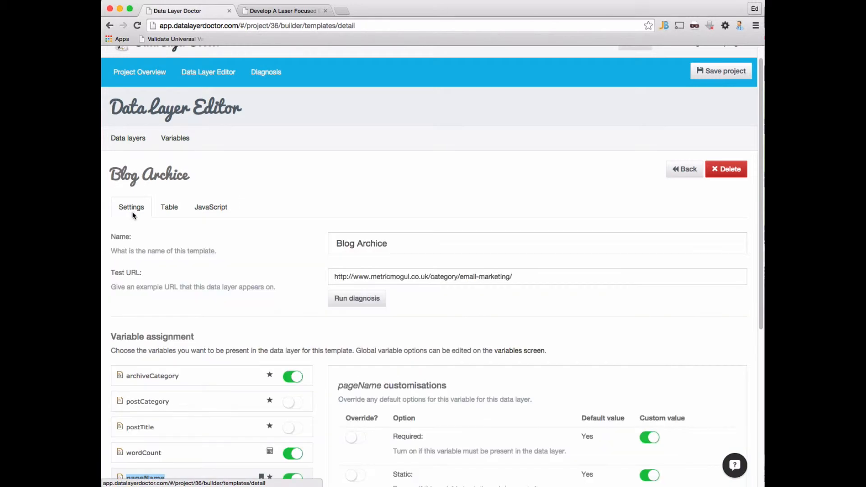
click(381, 243)
key(super+a)
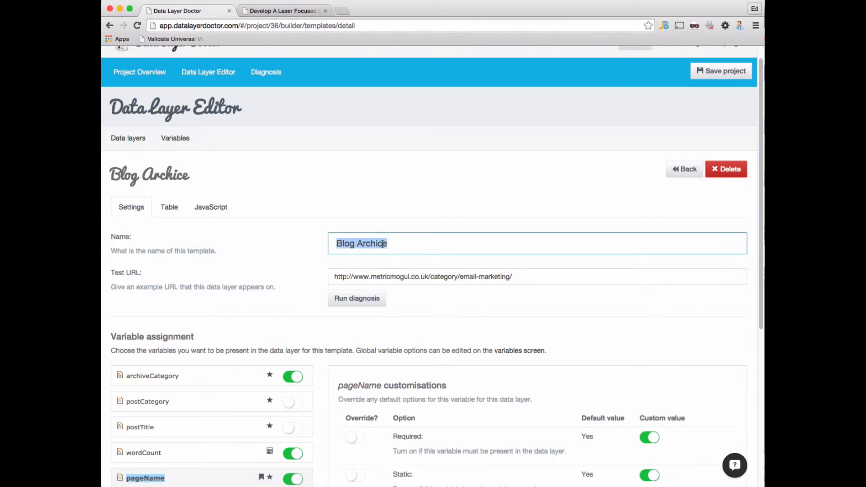
text(r)
key(BackSpace)
text(B)
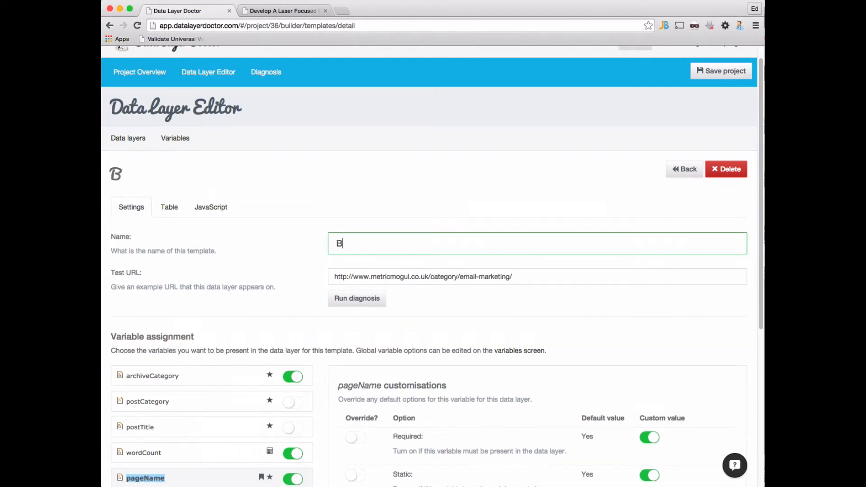
text(log Archive)
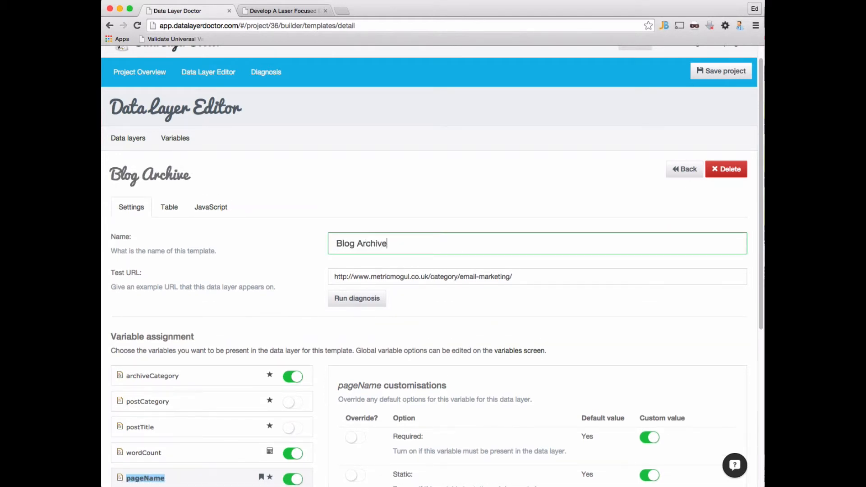
click(721, 71)
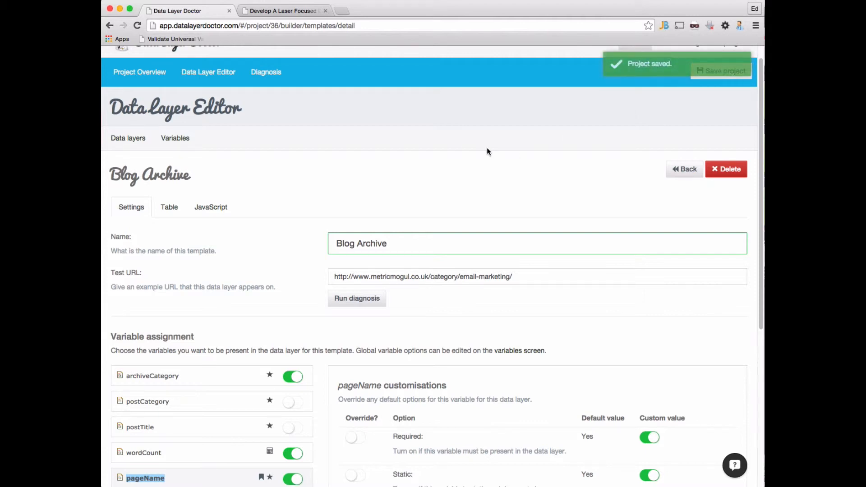
- Open the version 1 documentation from the project overview and review its Blog Article, Blog Archive and Other page templates
scroll(441, 173, up, 1)
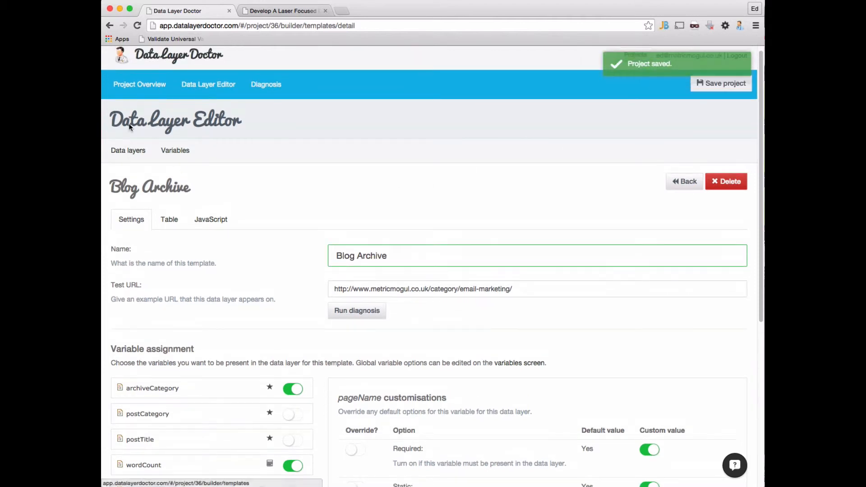
click(140, 83)
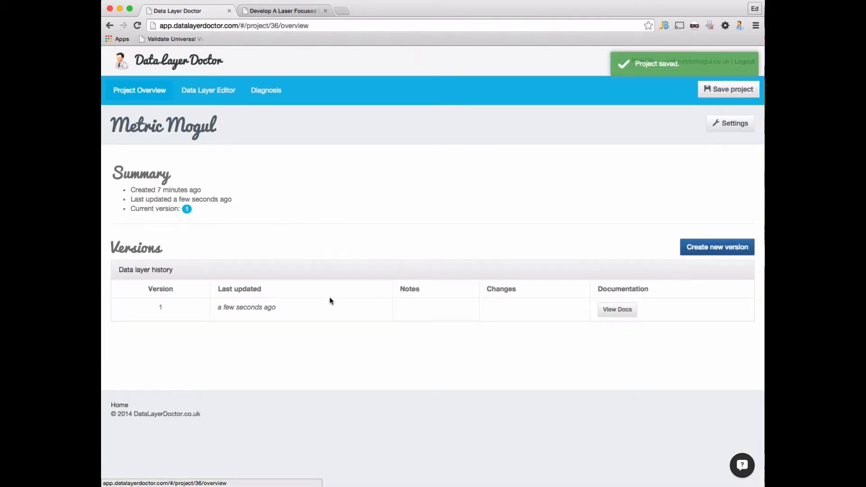
click(624, 315)
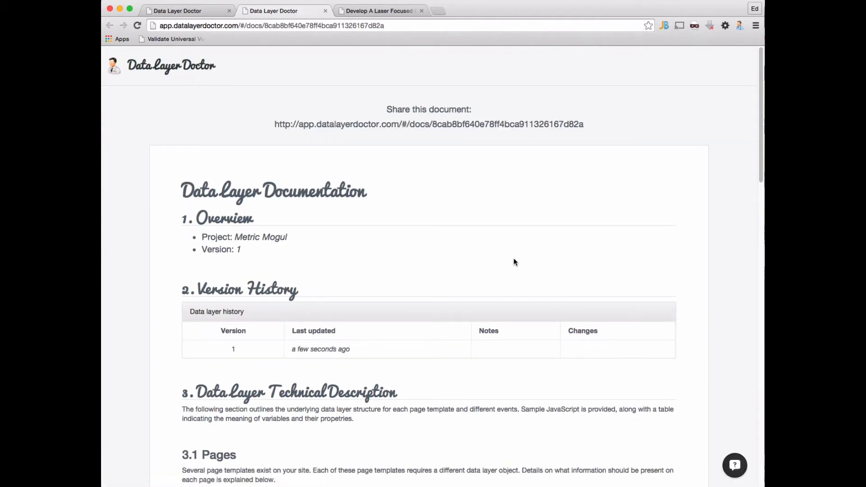
scroll(514, 261, down, 5)
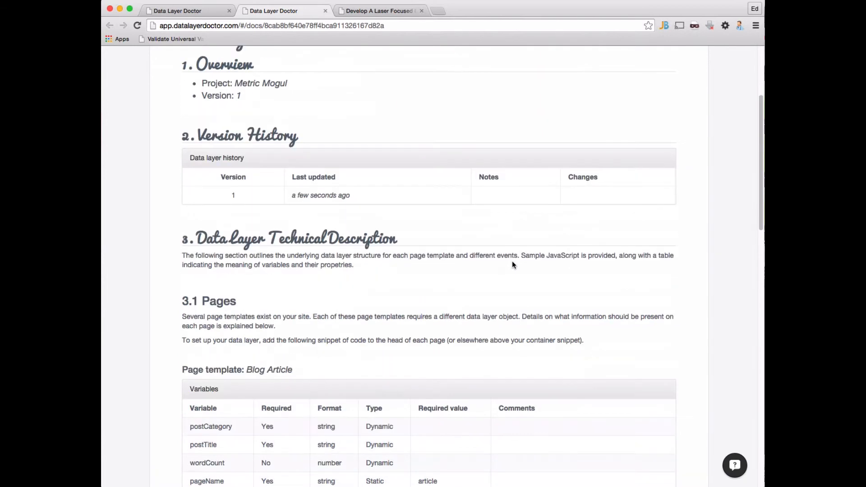
scroll(513, 263, down, 7)
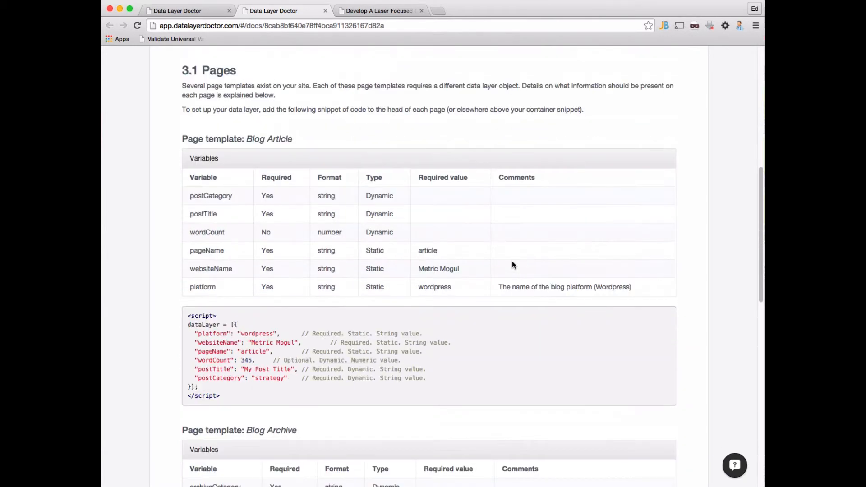
scroll(513, 265, down, 7)
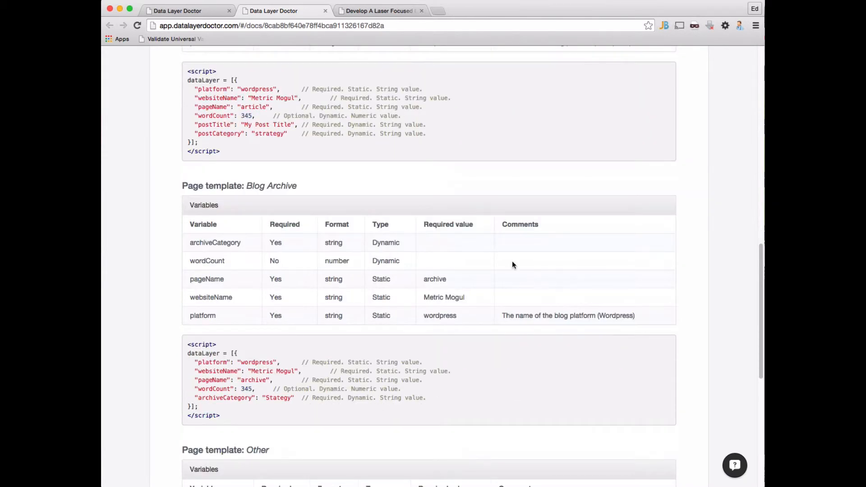
scroll(513, 264, up, 10)
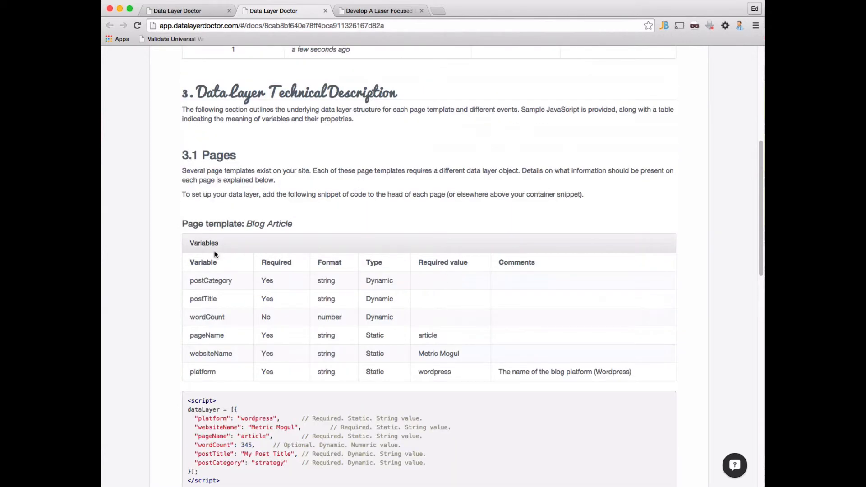
scroll(172, 221, down, 3)
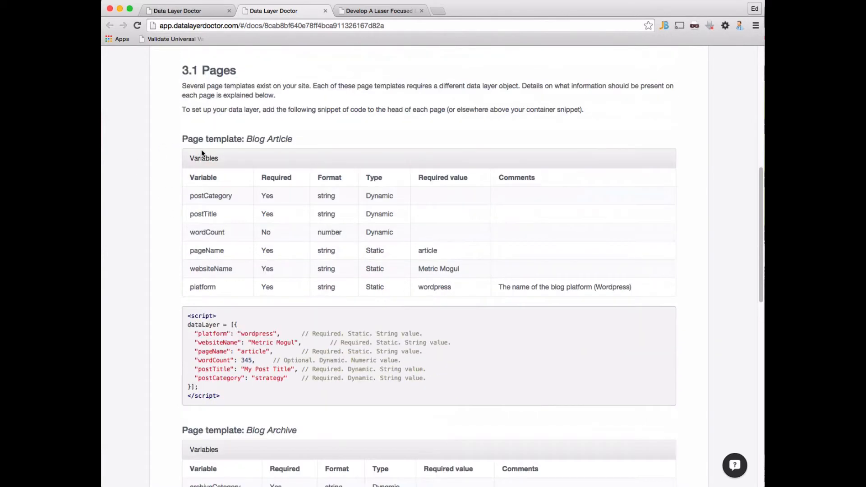
scroll(174, 212, down, 4)
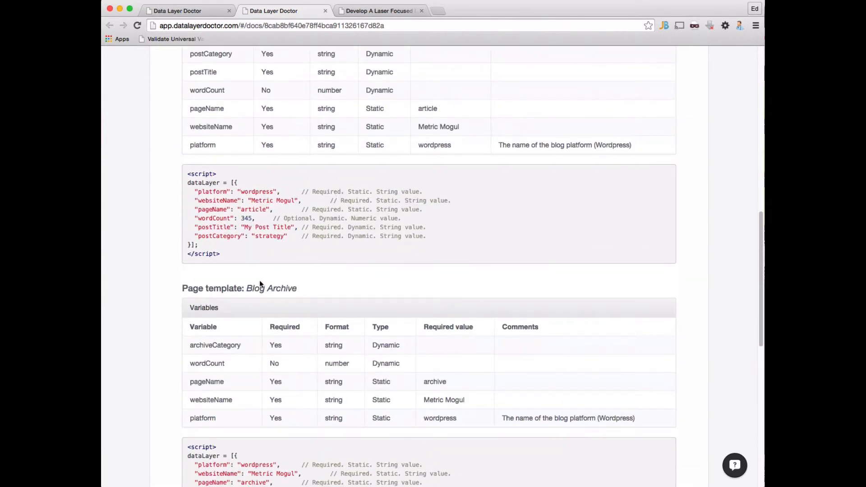
scroll(266, 287, down, 8)
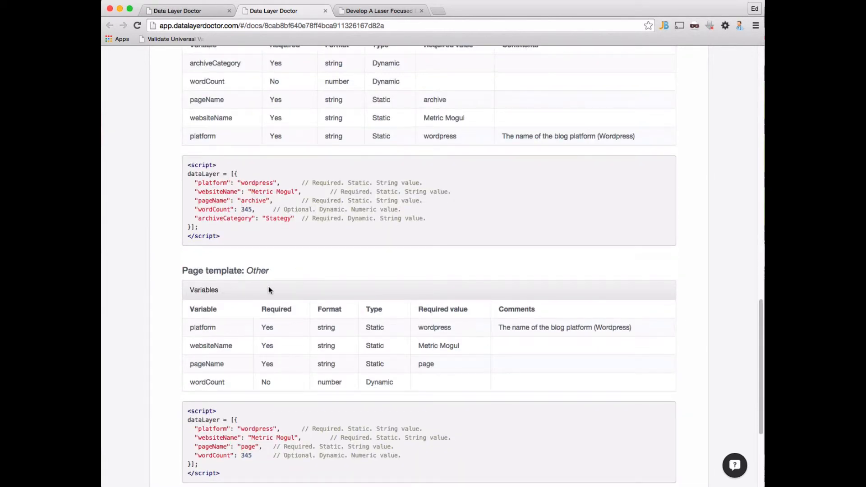
- Examine the Comments column and sample JavaScript snippet of the Blog Archive template, and return to the start of the documentation
scroll(268, 290, up, 2)
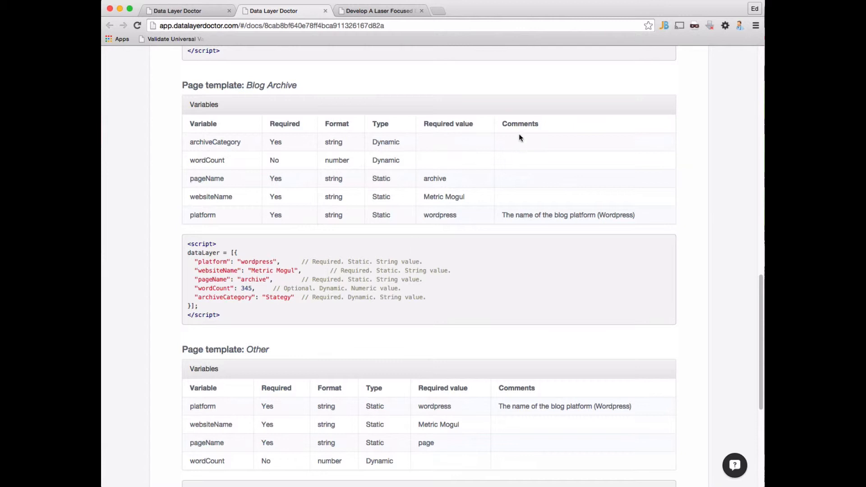
drag(518, 136, 536, 210)
click(553, 207)
drag(188, 243, 232, 316)
scroll(236, 303, down, 5)
scroll(236, 298, up, 20)
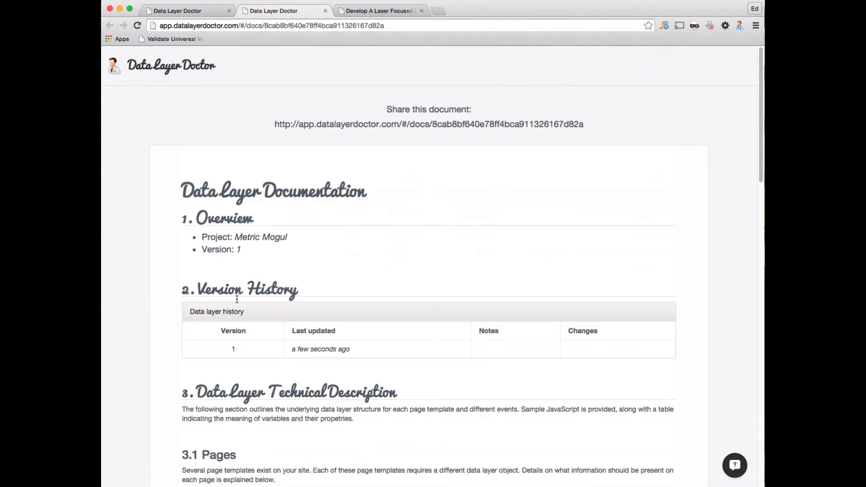
- Select the full share URL of the data layer documentation
drag(274, 126, 587, 126)
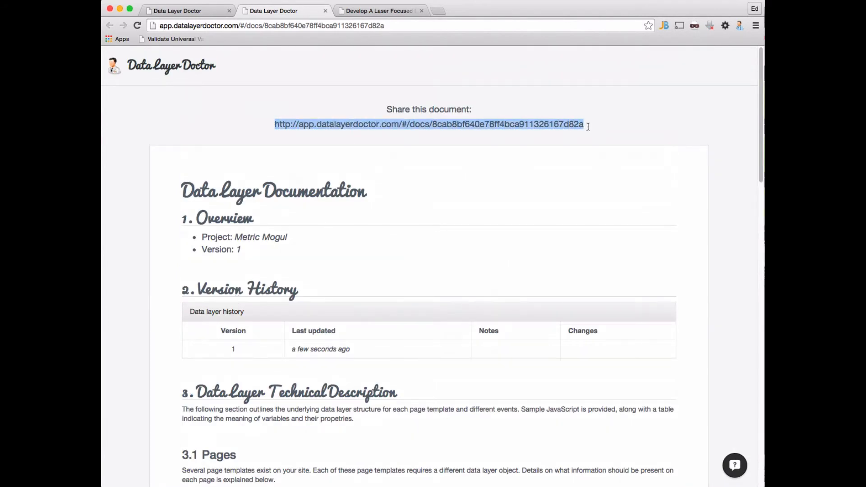
right_click(550, 125)
click(514, 174)
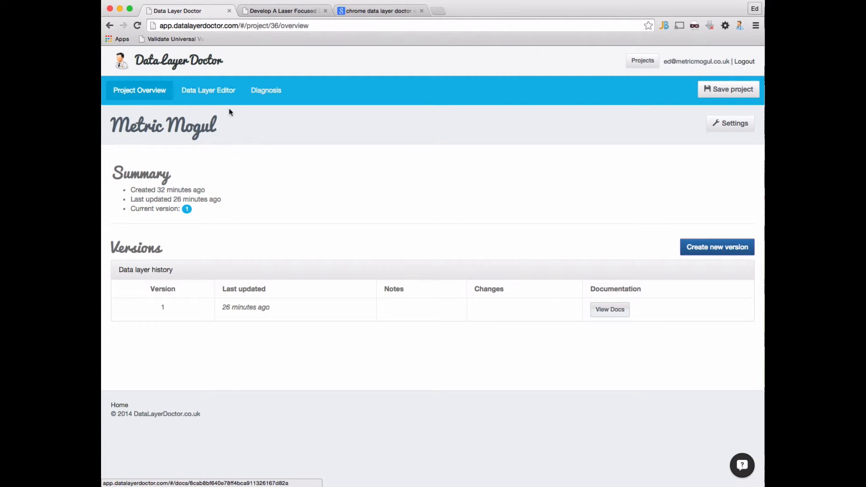
- Check the test URL in the Blog Archive data layer's settings and return to the list of data layers
click(218, 93)
click(218, 265)
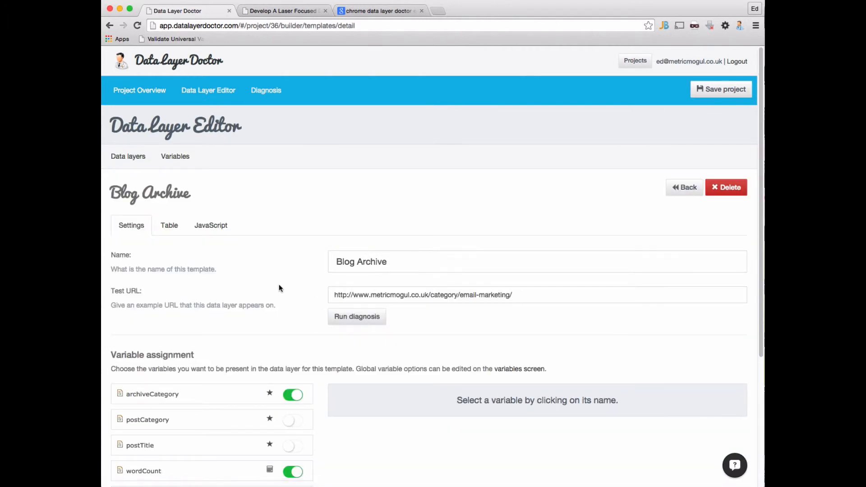
drag(384, 296, 516, 294)
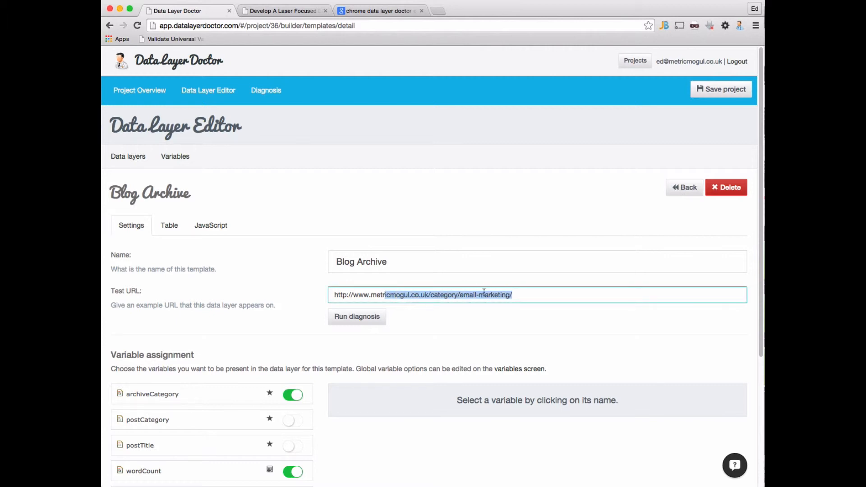
click(282, 299)
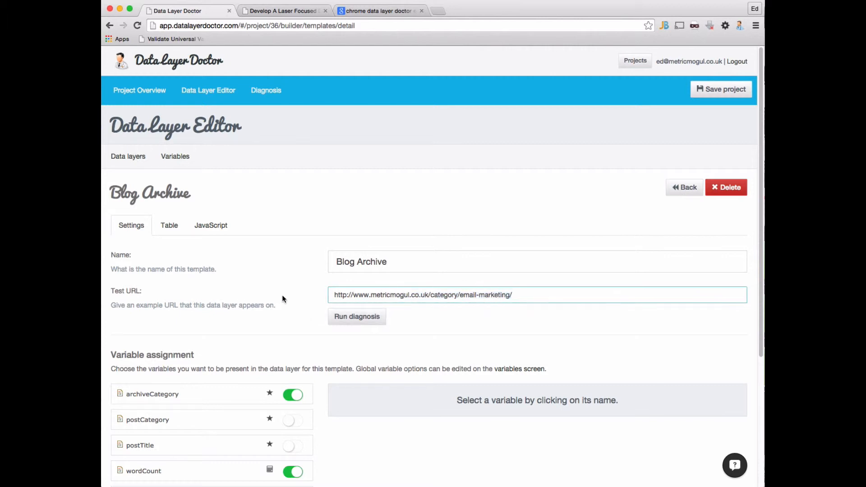
drag(371, 295, 518, 295)
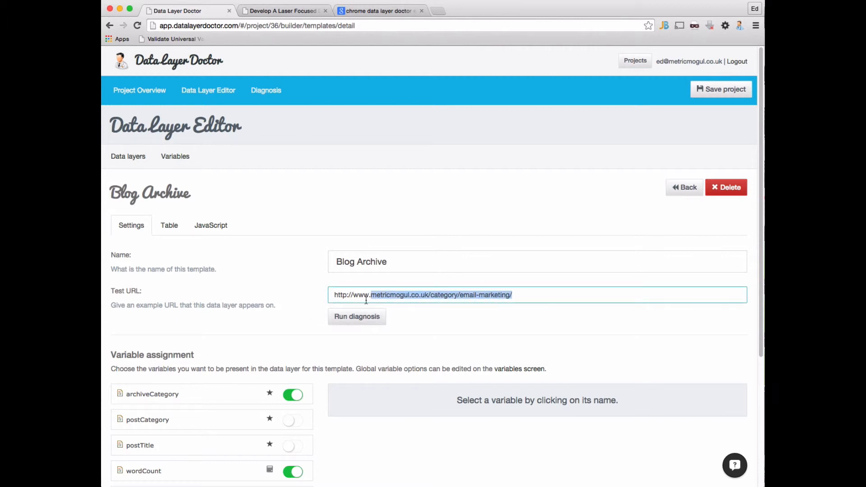
click(273, 301)
click(129, 157)
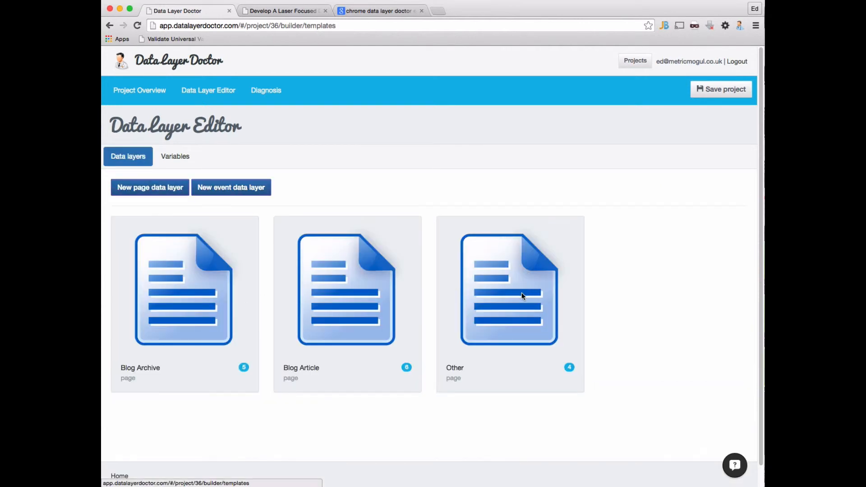
scroll(521, 292, down, 2)
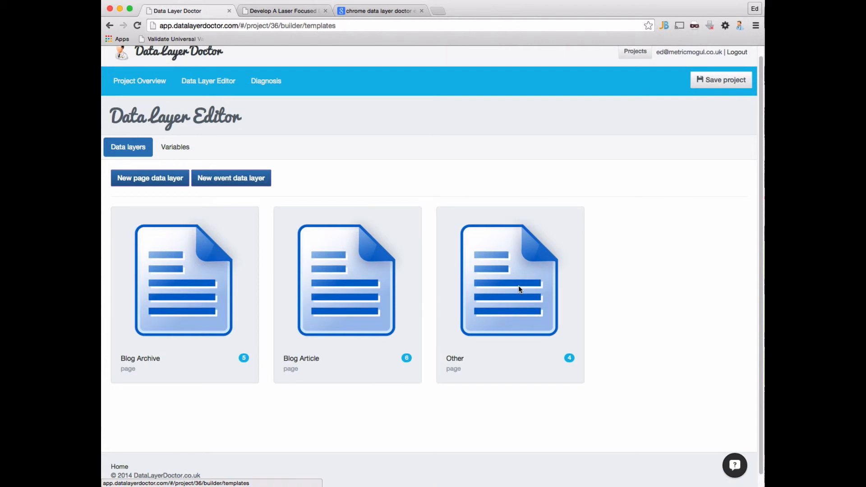
- Start a diagnosis examination of the project's data layers and follow the status of each page type
click(266, 81)
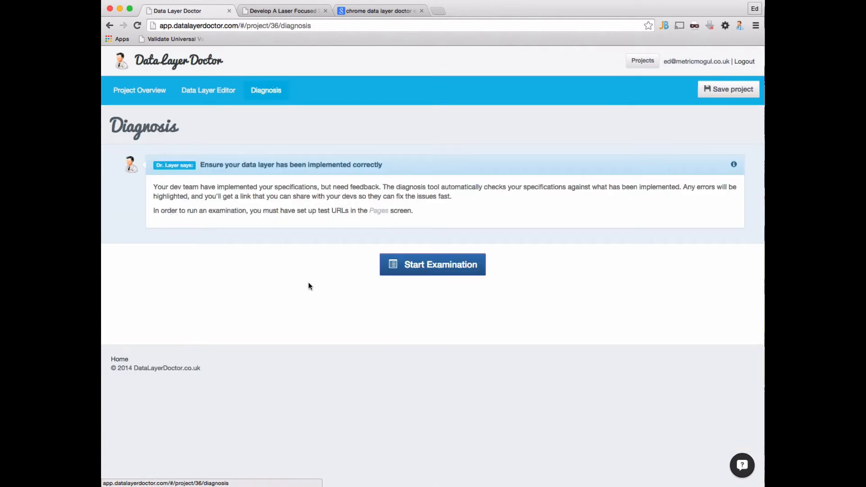
click(438, 264)
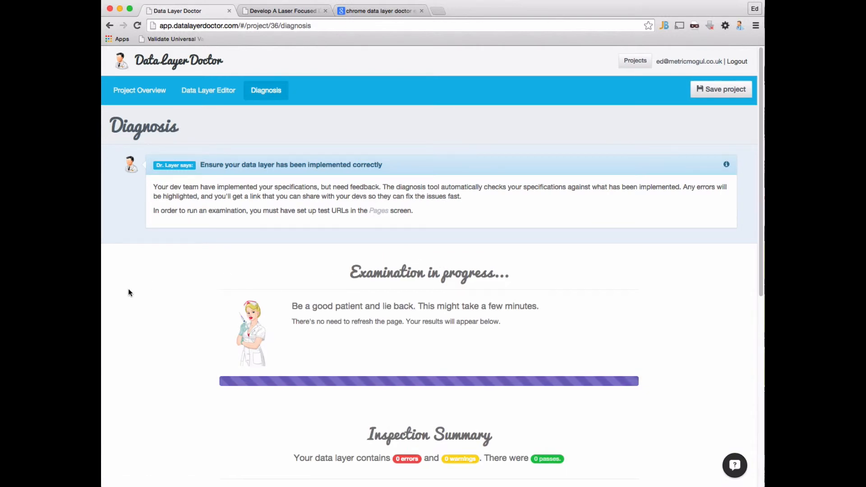
scroll(139, 283, down, 5)
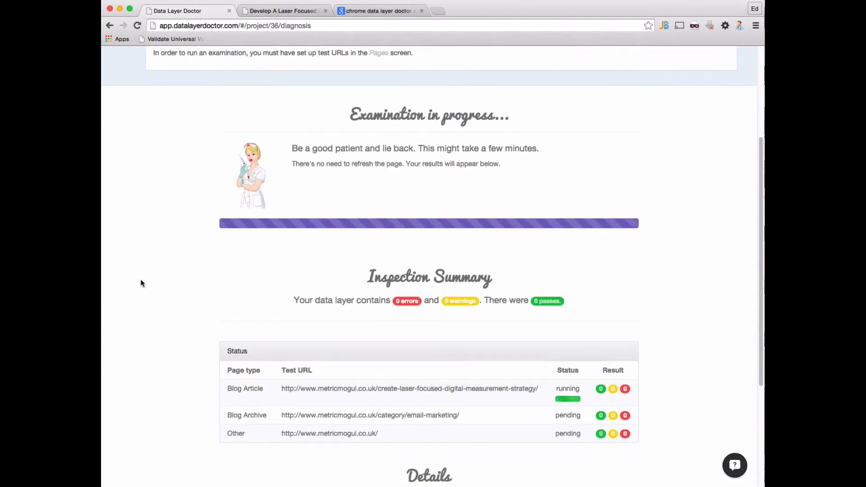
scroll(166, 329, down, 2)
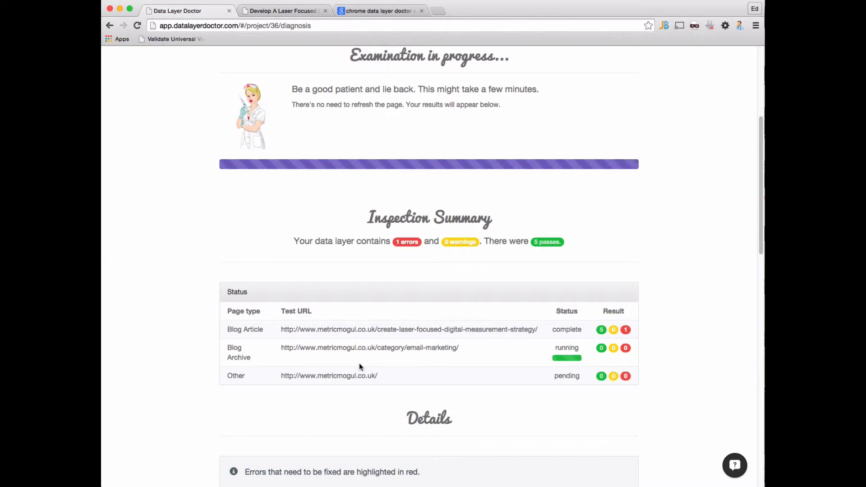
- Review the inspection summary and the Blog Article results, including each variable's check, its message and the data layer found
scroll(360, 365, down, 1)
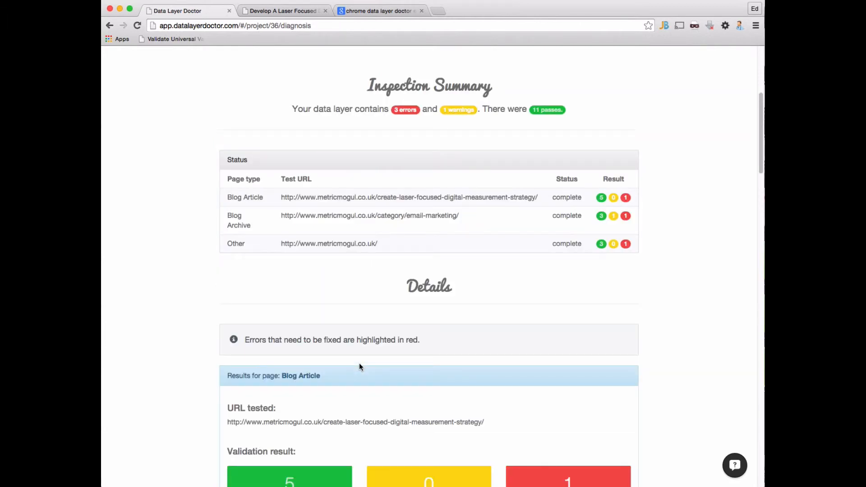
scroll(206, 343, down, 3)
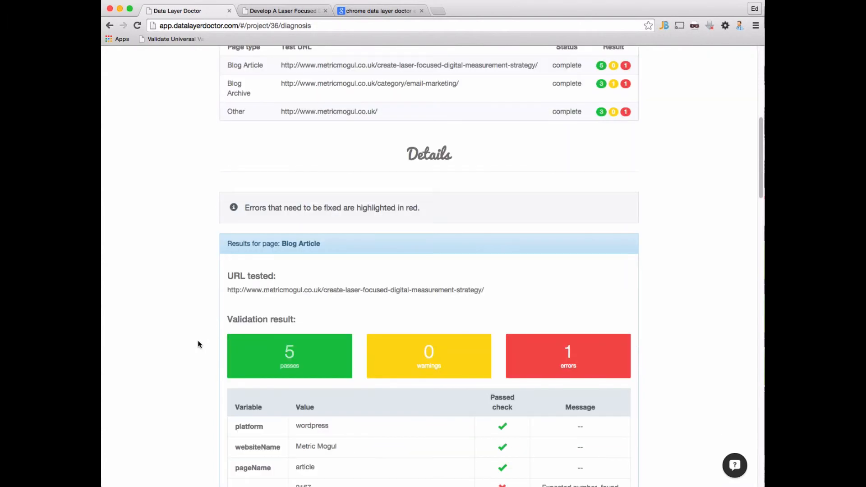
scroll(190, 320, down, 1)
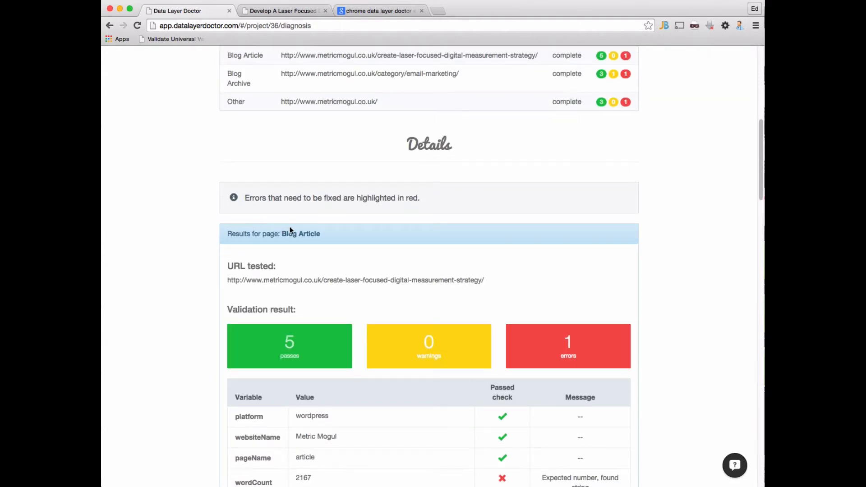
scroll(154, 286, down, 3)
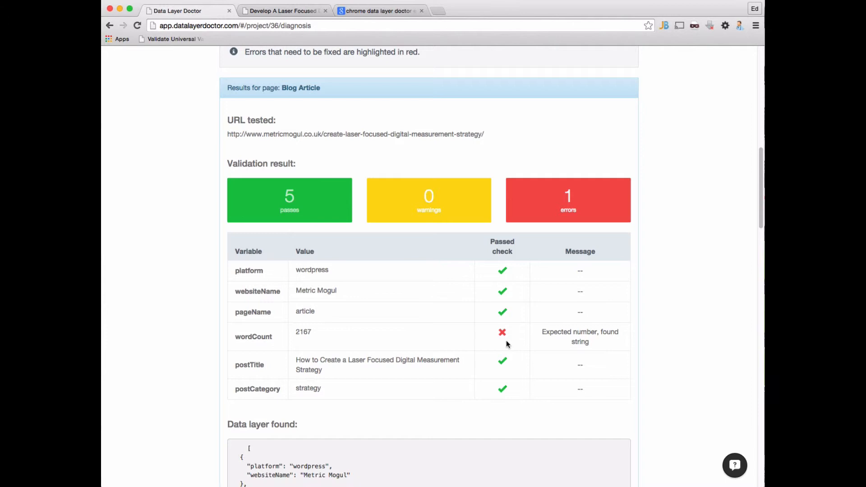
scroll(507, 345, down, 4)
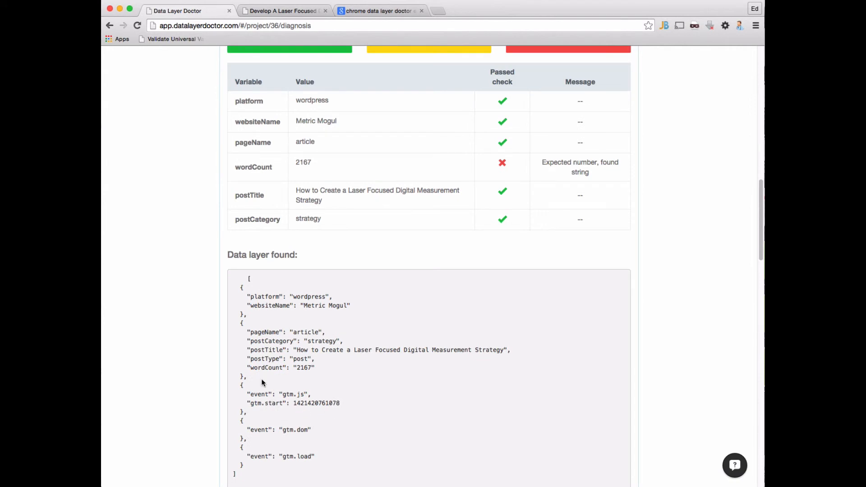
scroll(342, 388, down, 1)
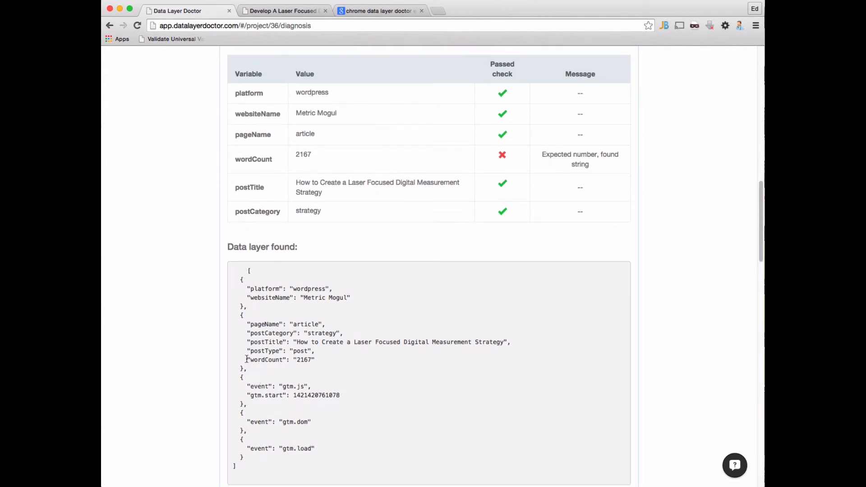
- Examine the wordCount entry in the Blog Article's found data layer and compare it with the variable check results
drag(246, 359, 315, 359)
click(303, 364)
scroll(152, 341, up, 2)
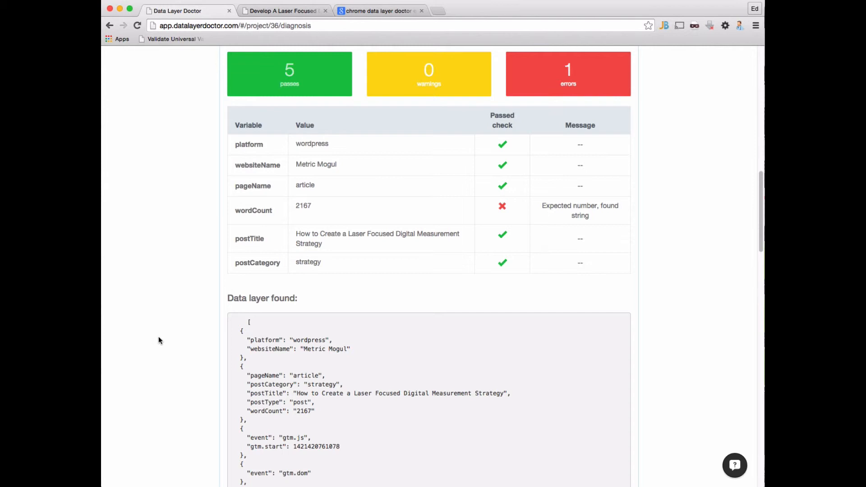
- Review the Blog Archive results and compare the archiveCategory check with the matching variable name in the data layer found
scroll(158, 336, down, 10)
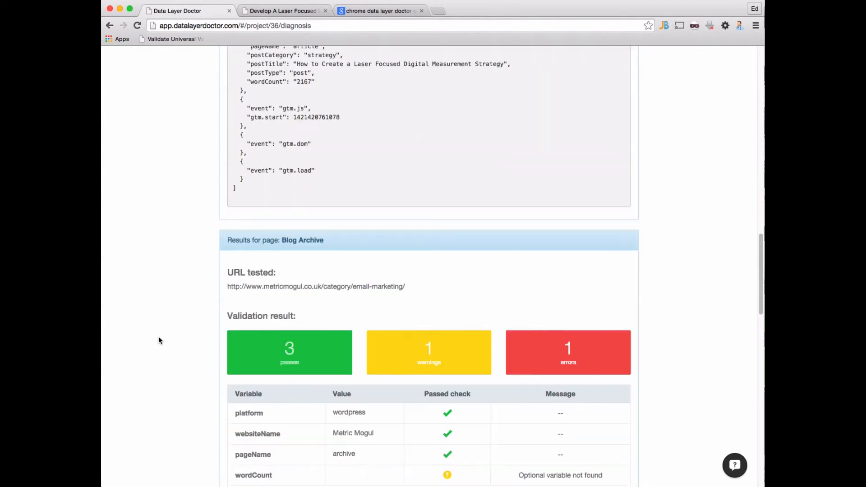
scroll(159, 341, up, 1)
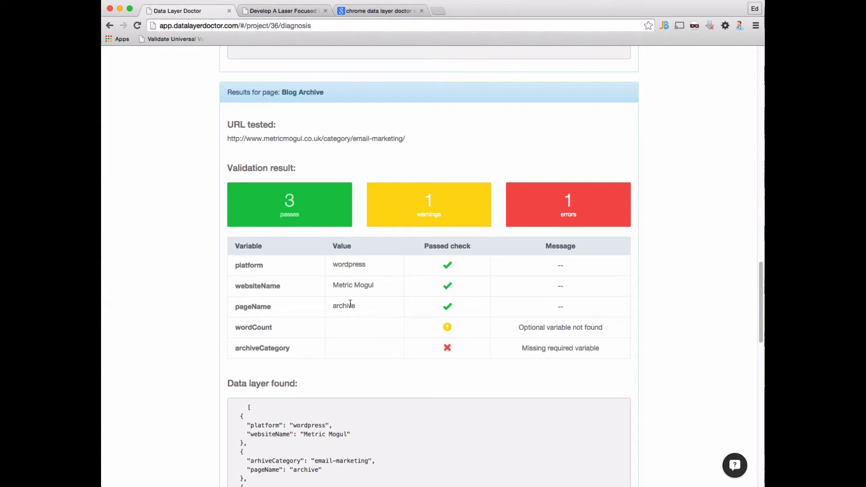
scroll(173, 338, down, 1)
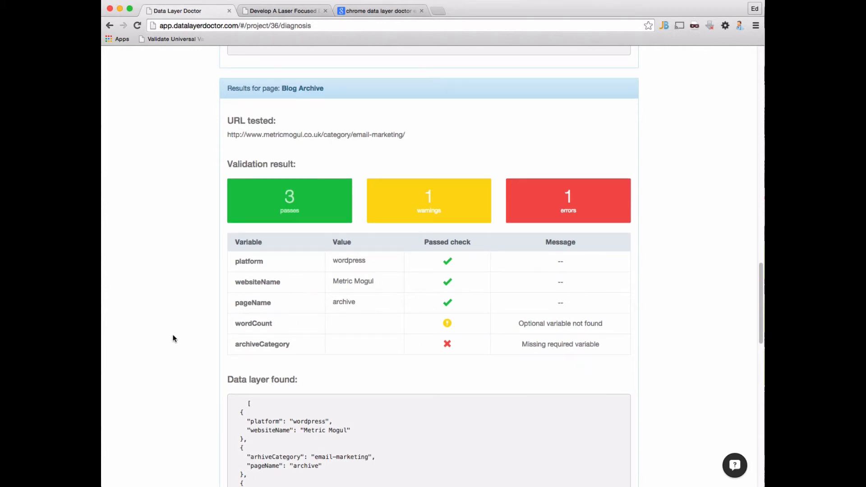
scroll(174, 338, down, 5)
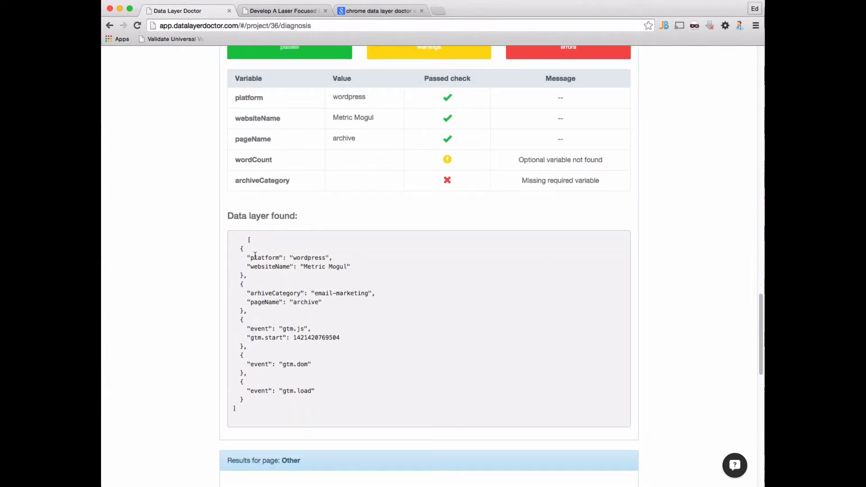
double_click(255, 293)
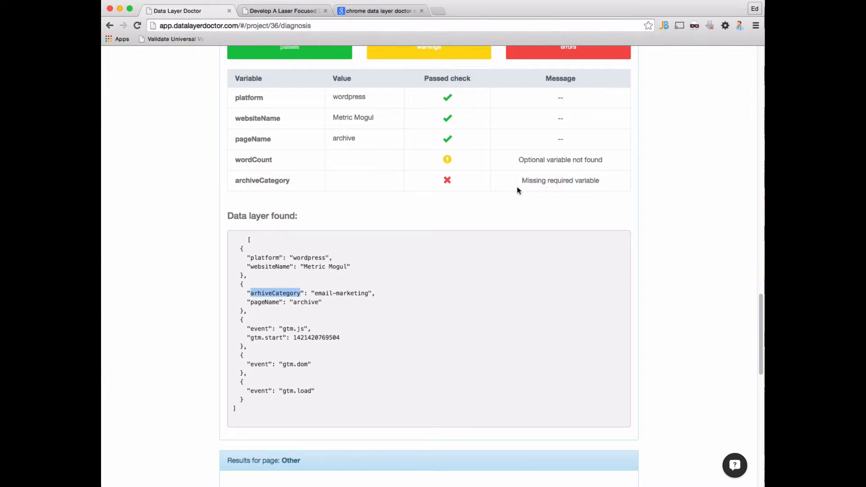
click(362, 294)
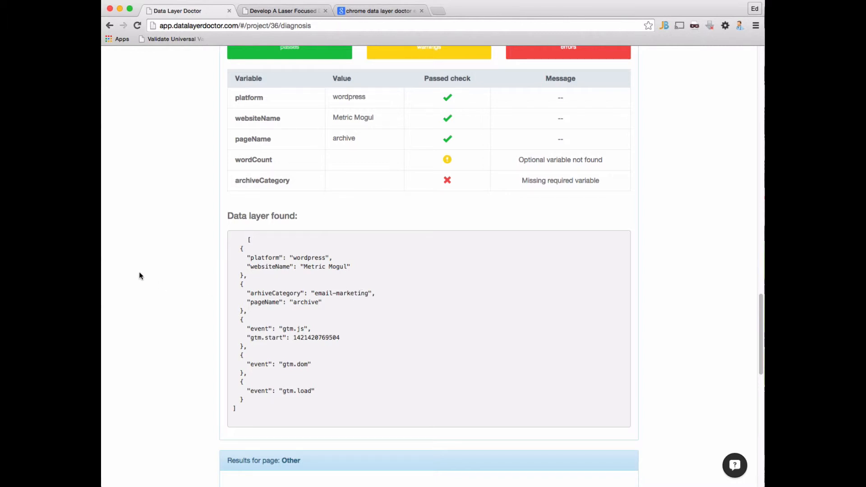
- Review the validation results of the Other page type and return to the overall inspection summary
scroll(153, 270, down, 9)
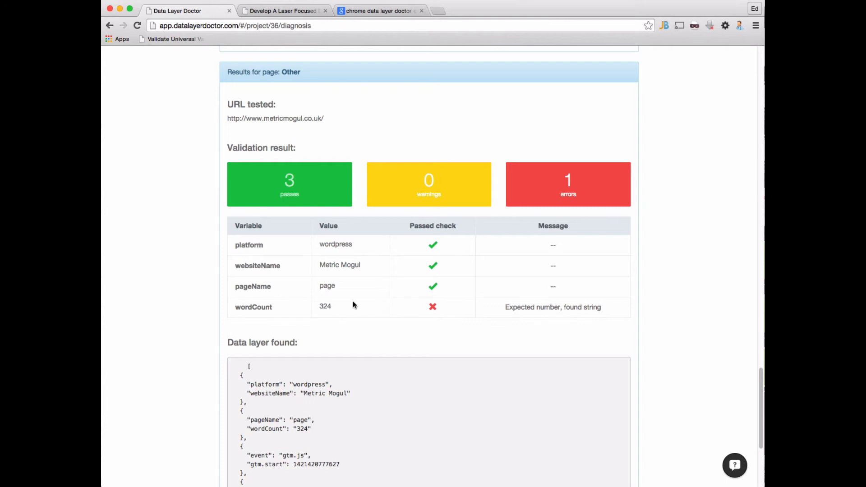
scroll(355, 307, down, 1)
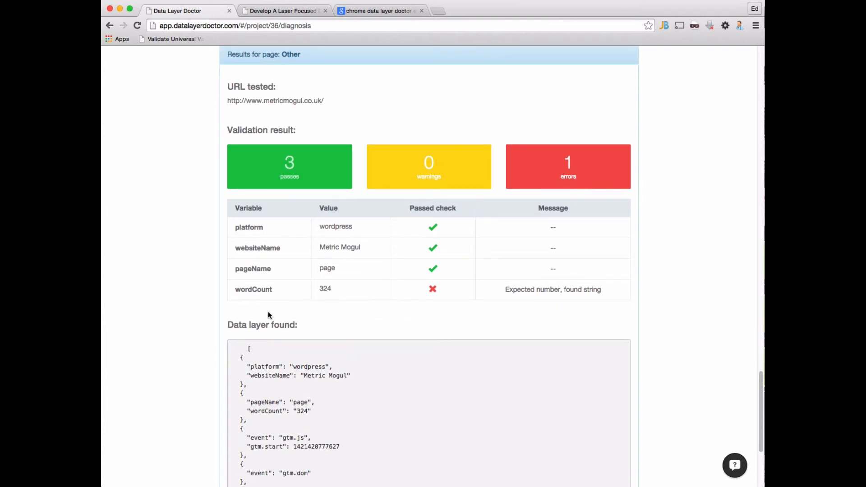
scroll(208, 315, up, 20)
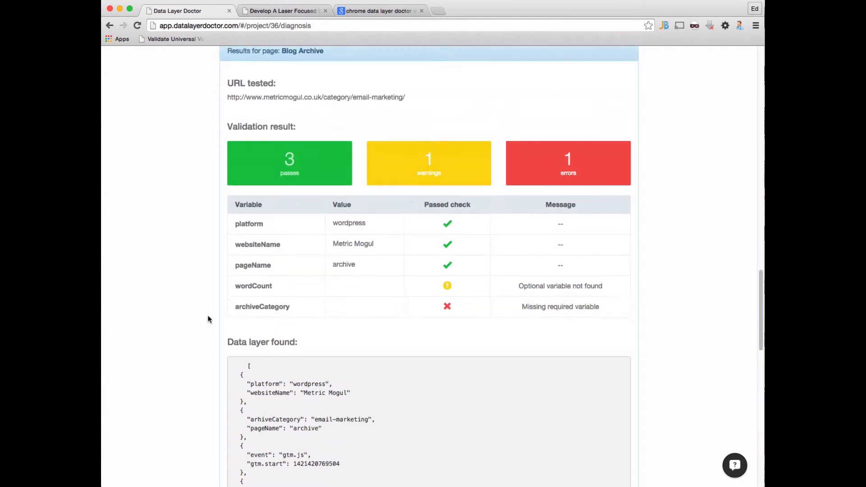
scroll(211, 318, down, 1)
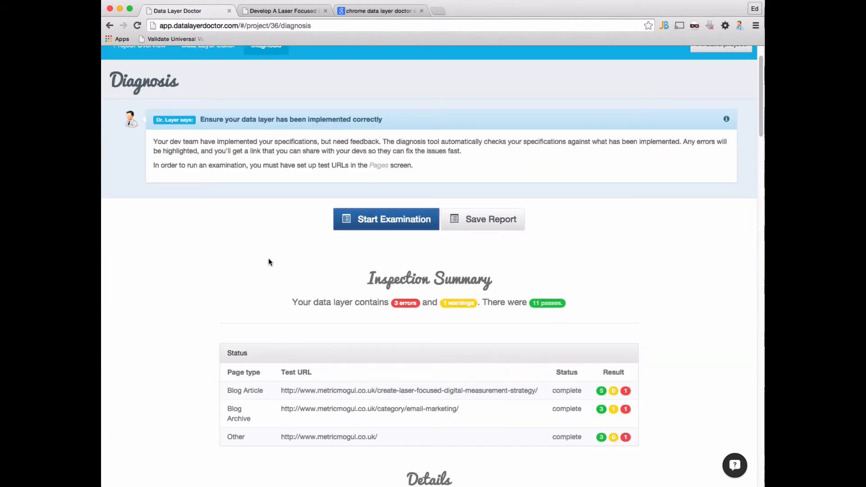
scroll(184, 305, down, 3)
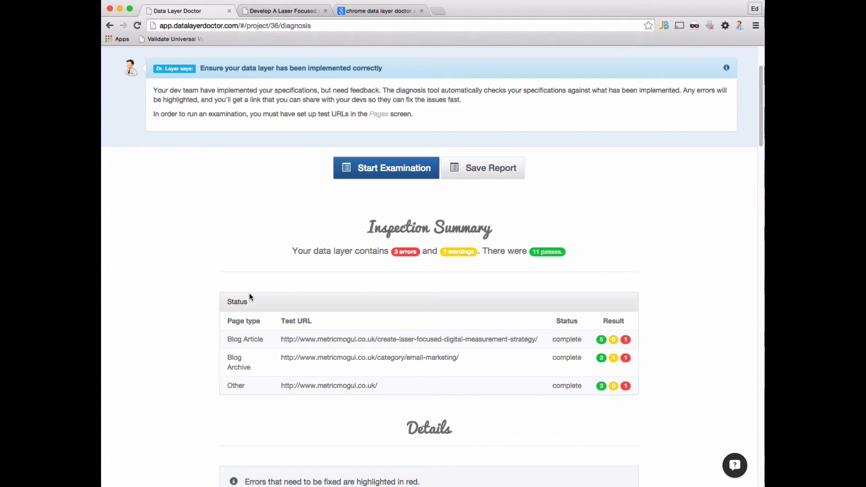
scroll(250, 296, down, 14)
scroll(198, 261, up, 18)
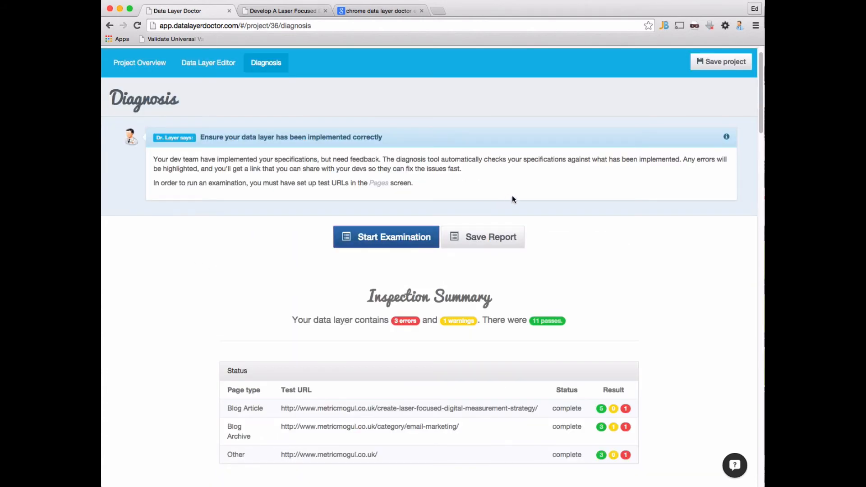
- Save the diagnosis report and open its copied permalink in a new browser tab
click(467, 238)
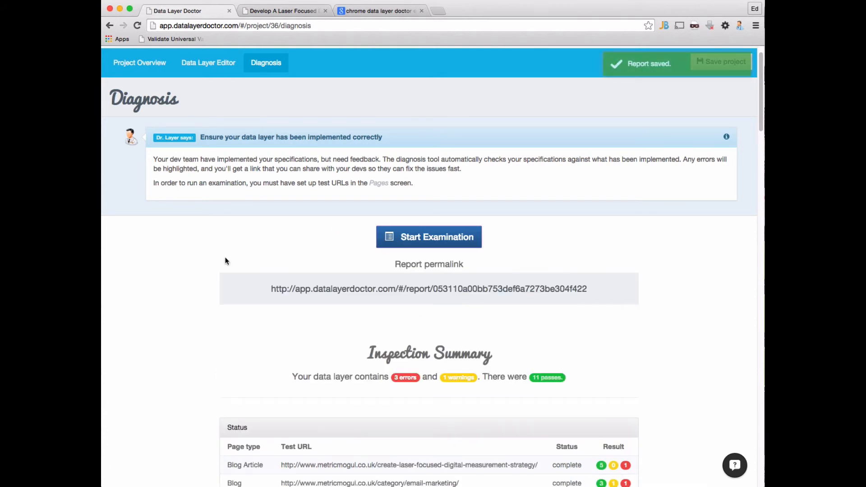
drag(270, 289, 606, 283)
key(super+c)
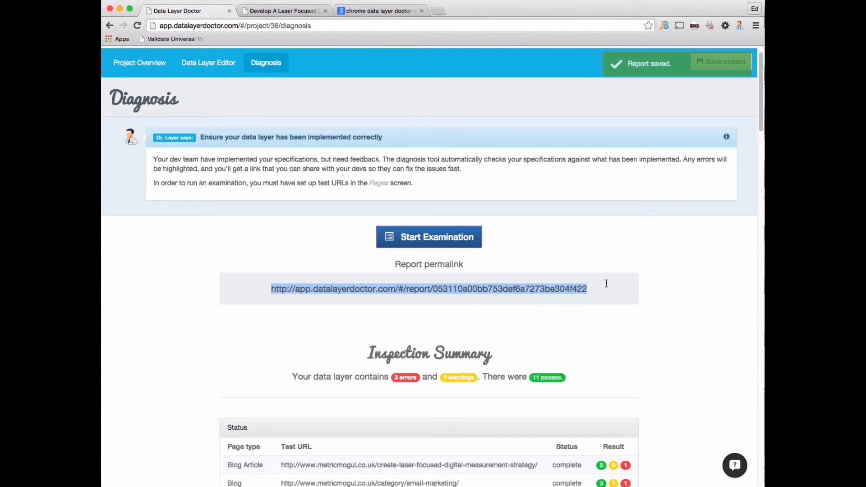
click(437, 11)
key(super+v)
key(Return)
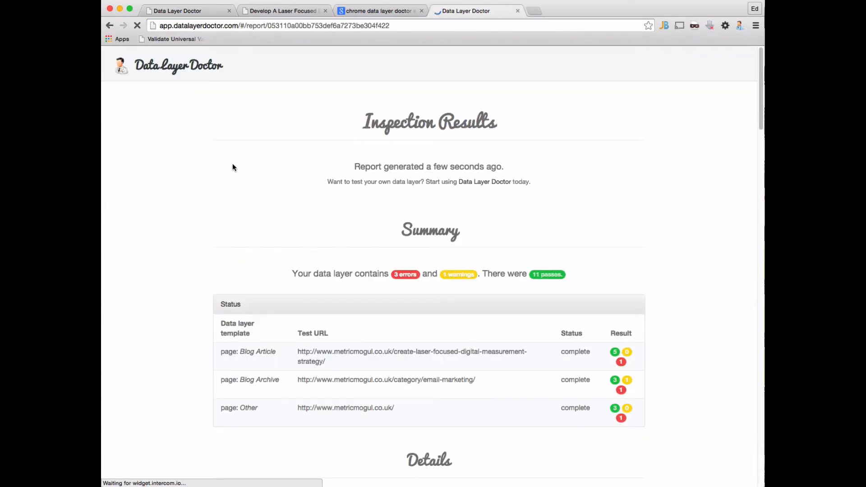
- Review the shared report's summary and per-page details, close it, and return to the project's diagnosis page
scroll(215, 167, down, 1)
scroll(215, 169, down, 10)
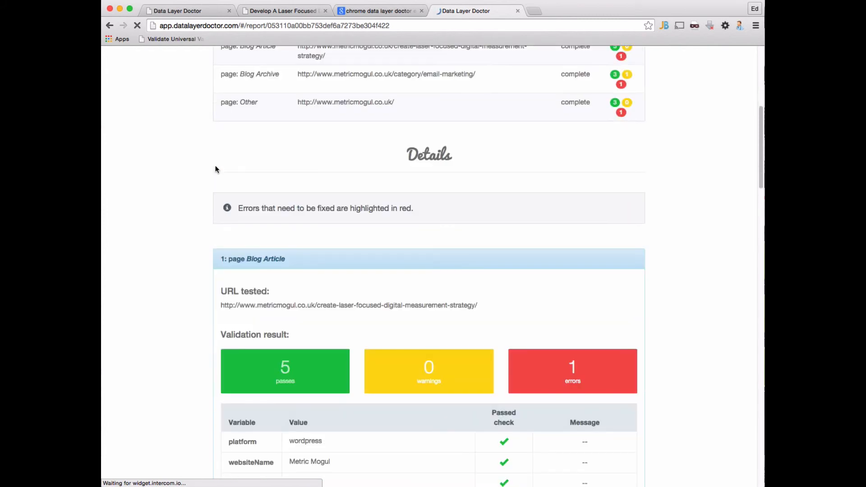
scroll(216, 169, up, 10)
scroll(215, 169, down, 9)
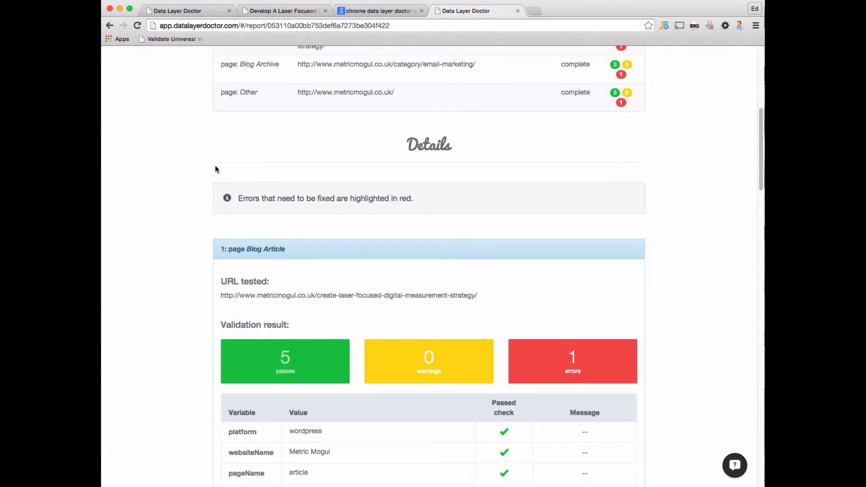
scroll(214, 165, down, 15)
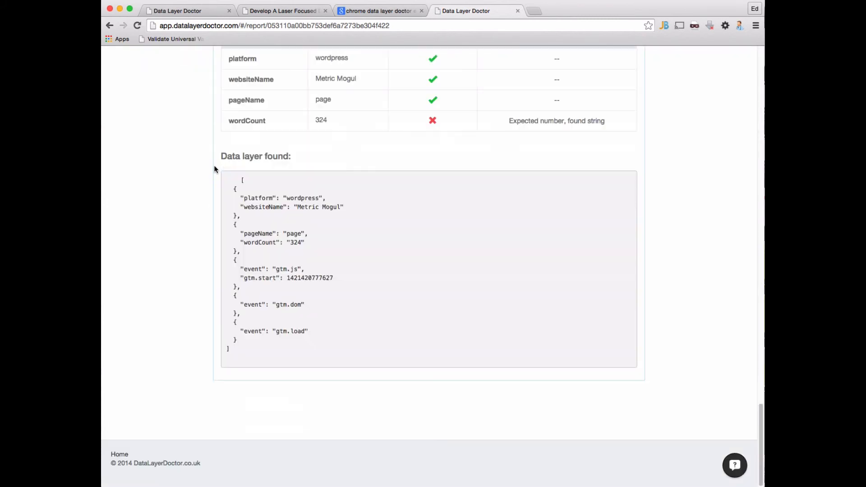
scroll(214, 165, up, 12)
scroll(214, 166, up, 10)
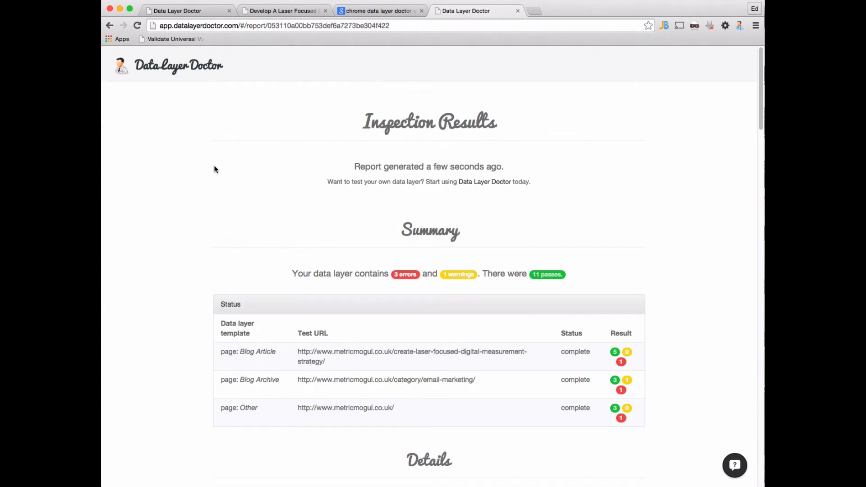
click(519, 12)
click(519, 11)
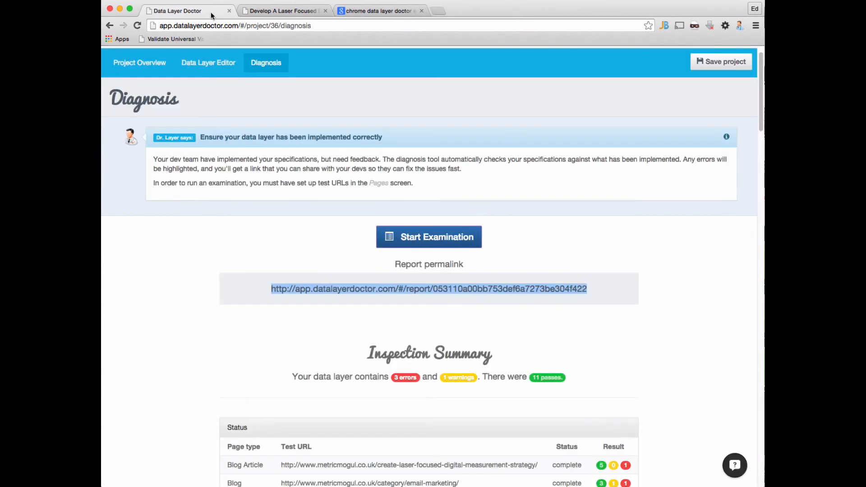
click(224, 274)
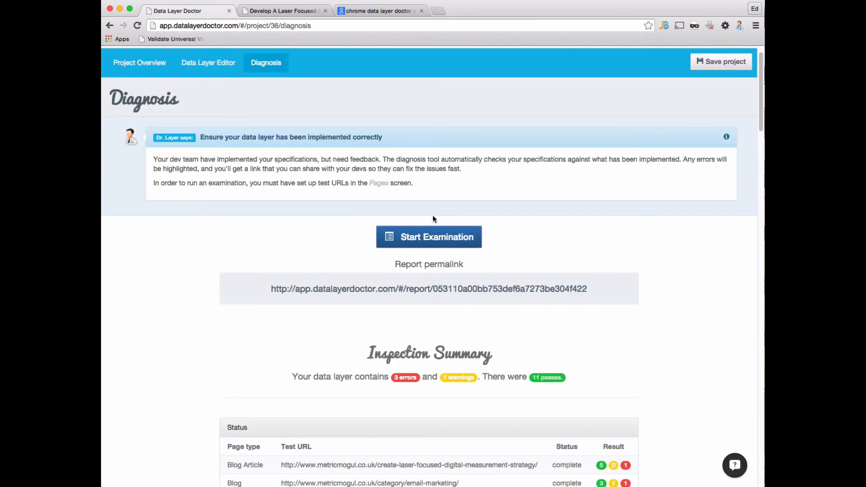
- View the Data Layer Doctor extension's Chrome Web Store page from the search results and return to the Metric Mogul website
scroll(171, 249, down, 2)
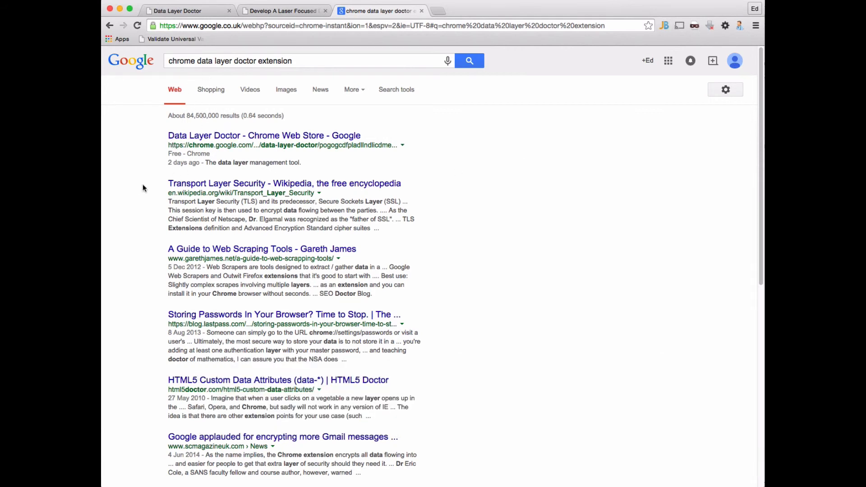
click(193, 137)
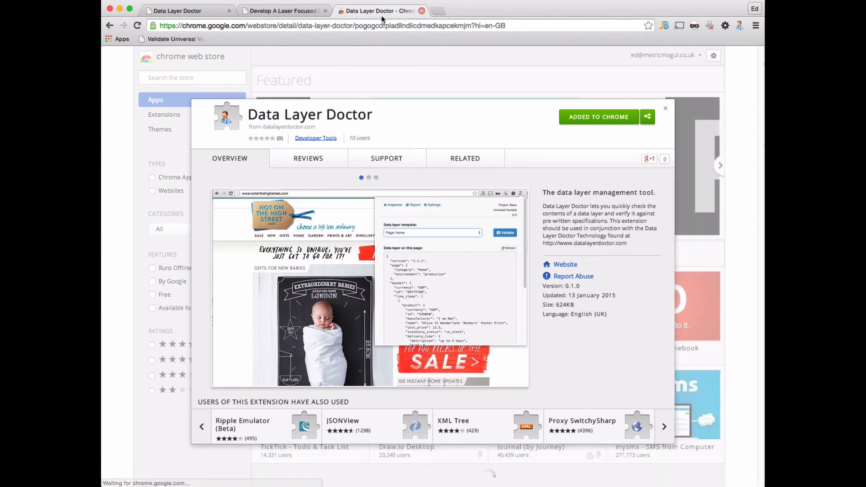
click(302, 13)
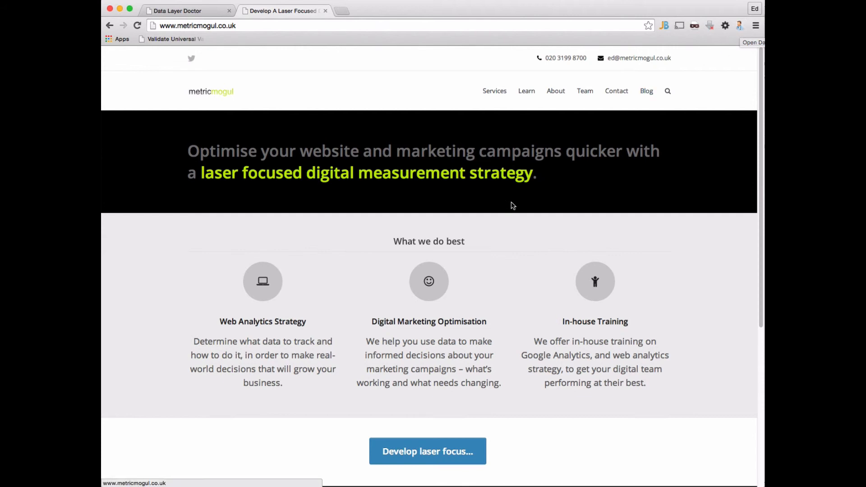
- Set the Data Layer Doctor extension to use version 1 of the Metric Mogul project
click(741, 26)
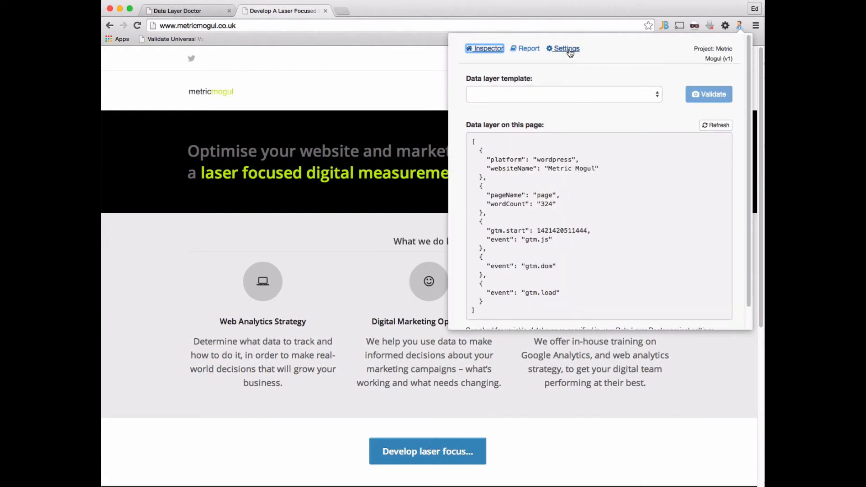
click(571, 50)
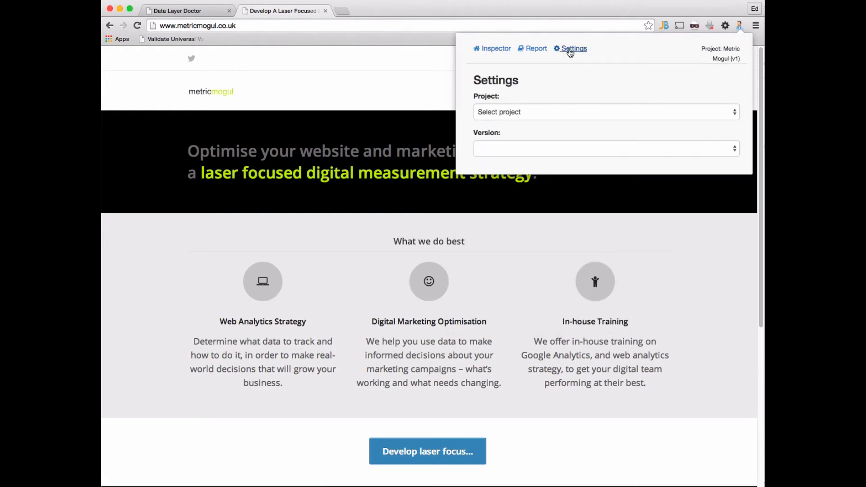
click(524, 110)
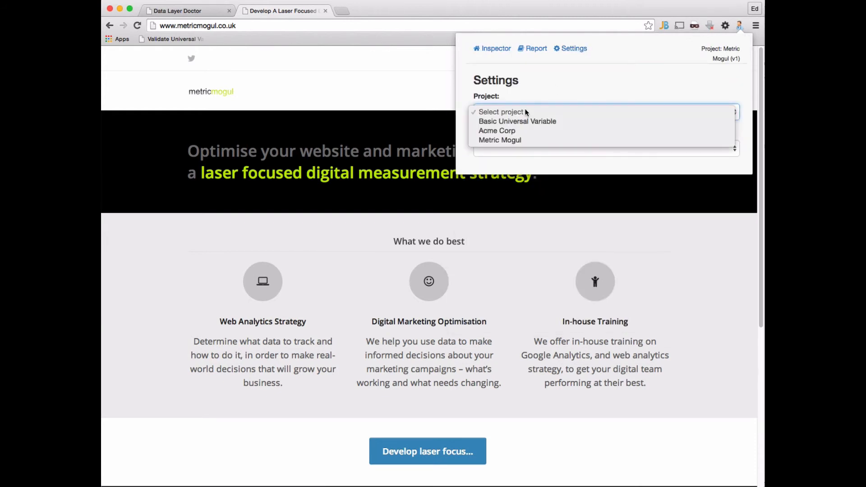
click(502, 140)
click(511, 149)
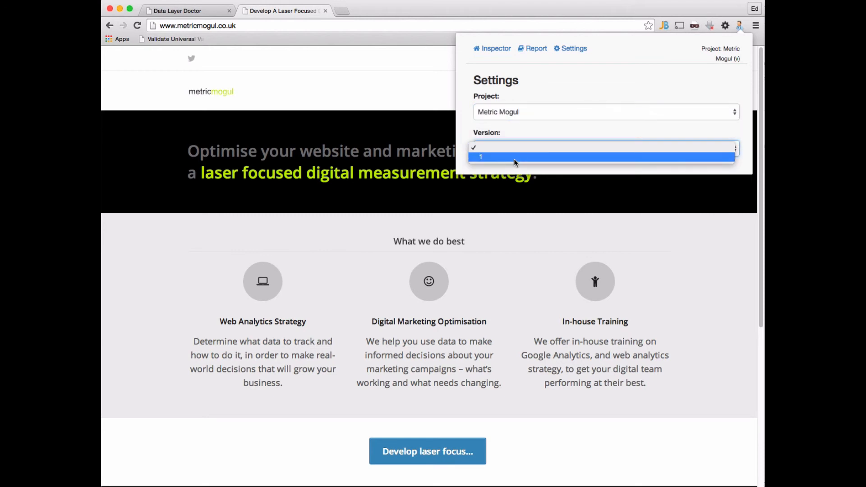
click(513, 158)
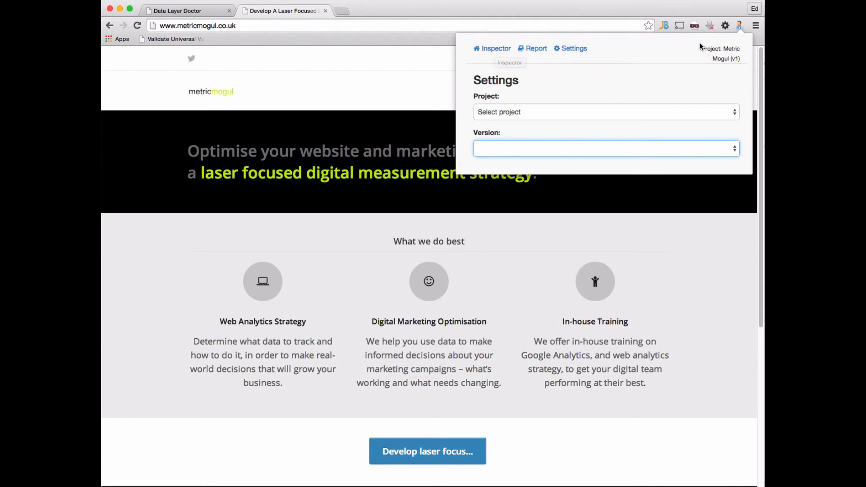
drag(700, 48, 744, 57)
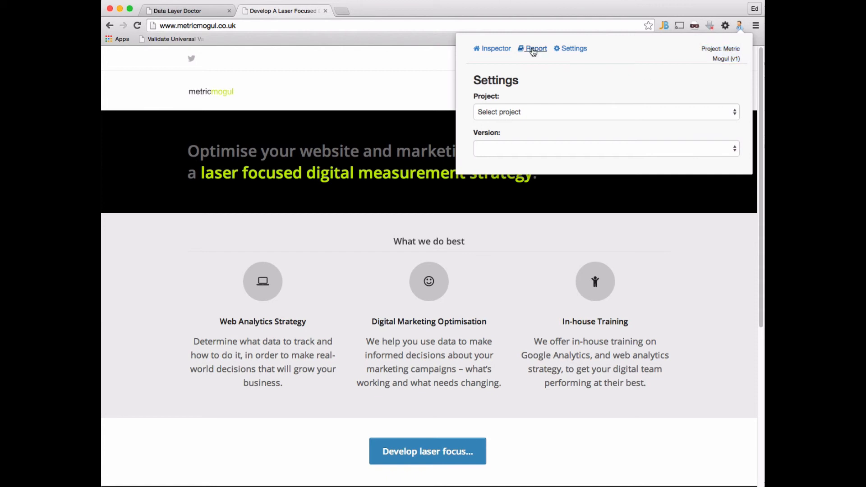
- Validate the Metric Mogul home page's data layer in the extension's inspector against the Page: Other template and review the results
click(494, 49)
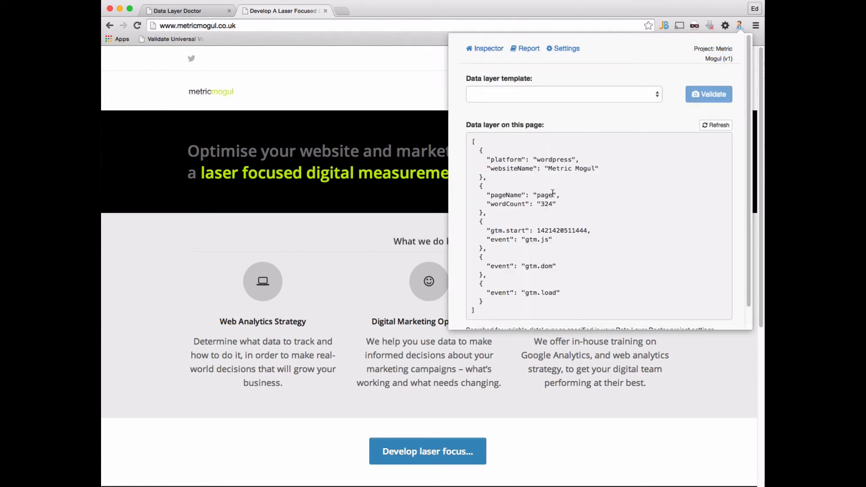
scroll(553, 193, down, 1)
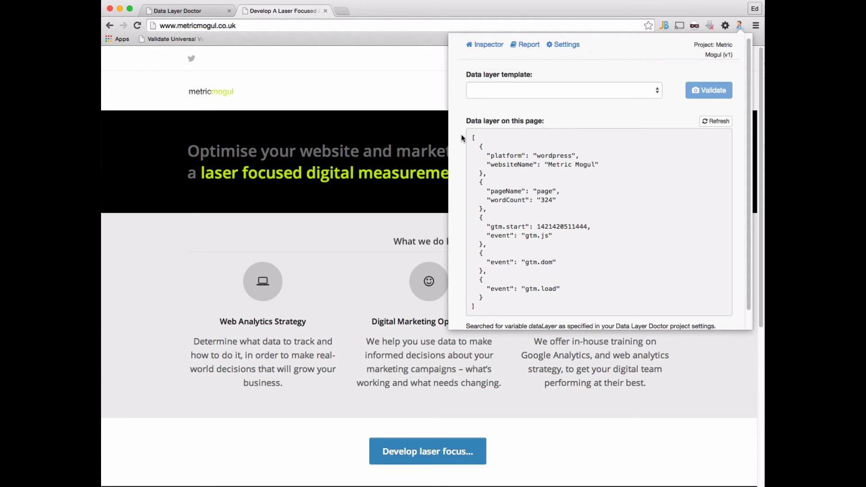
drag(470, 133, 513, 307)
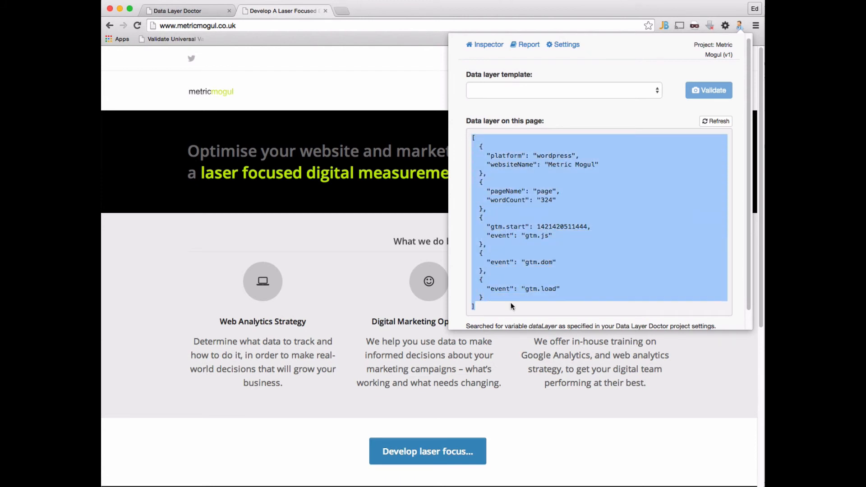
click(526, 85)
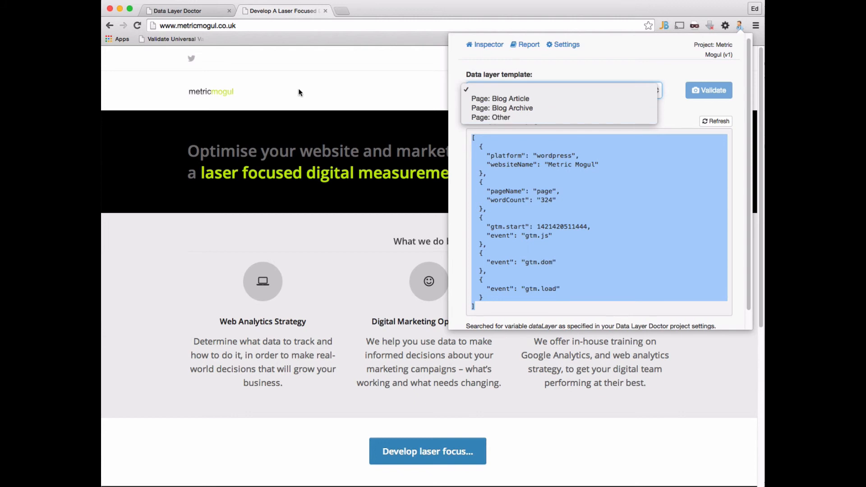
click(500, 117)
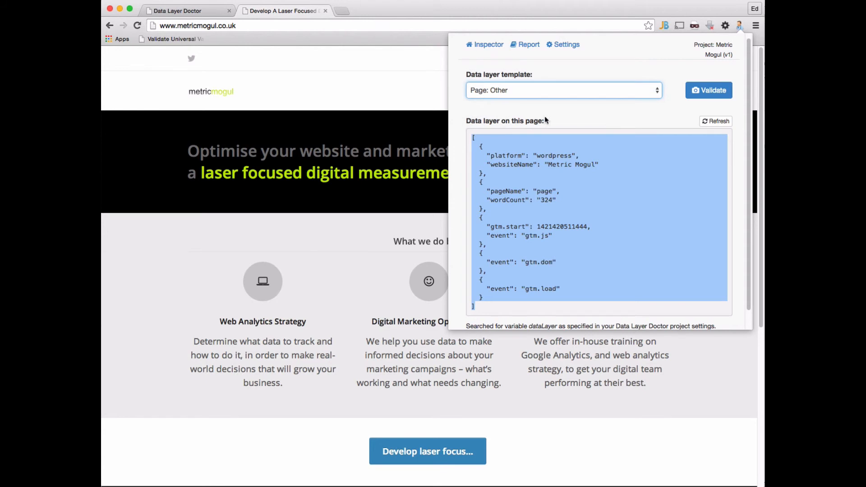
click(707, 92)
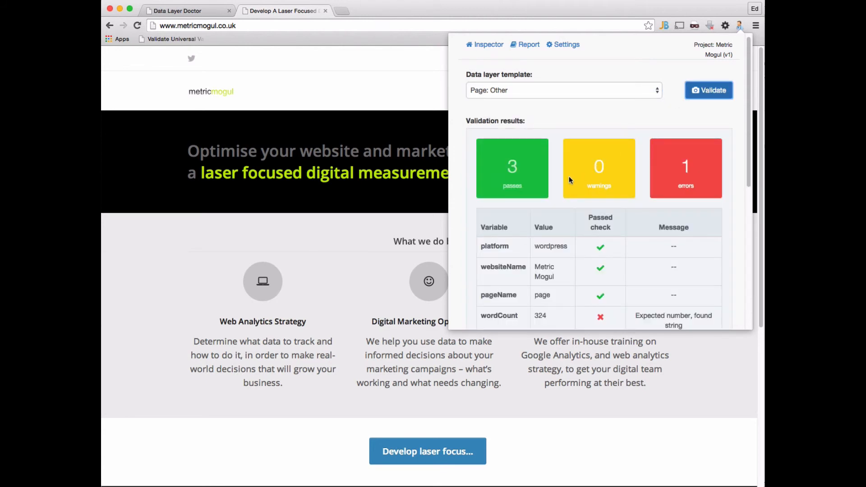
scroll(569, 175, down, 3)
scroll(569, 178, up, 2)
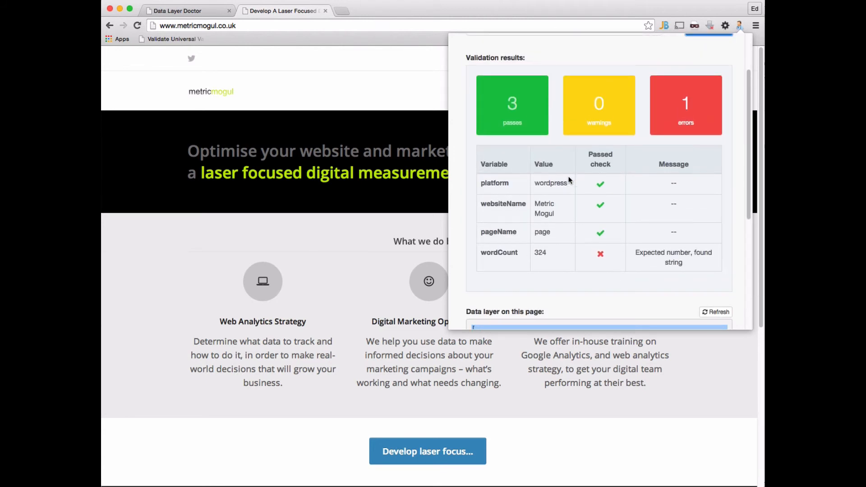
scroll(569, 180, up, 1)
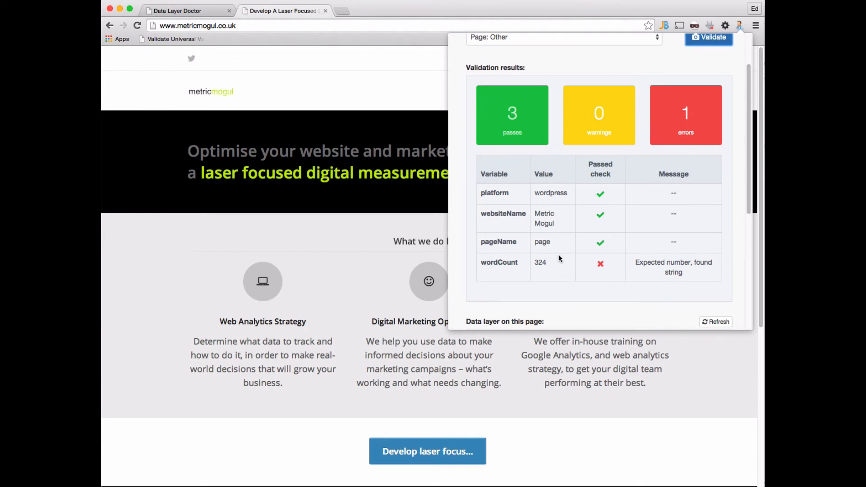
scroll(555, 215, down, 6)
scroll(556, 217, up, 6)
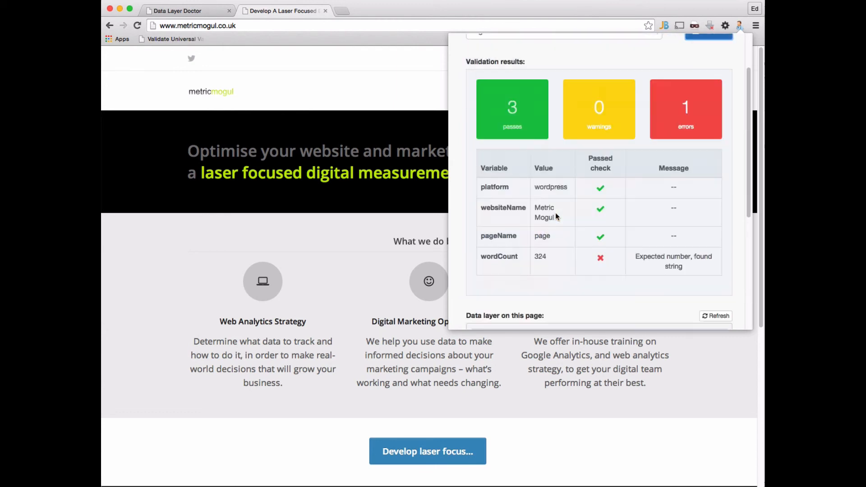
scroll(555, 212, up, 5)
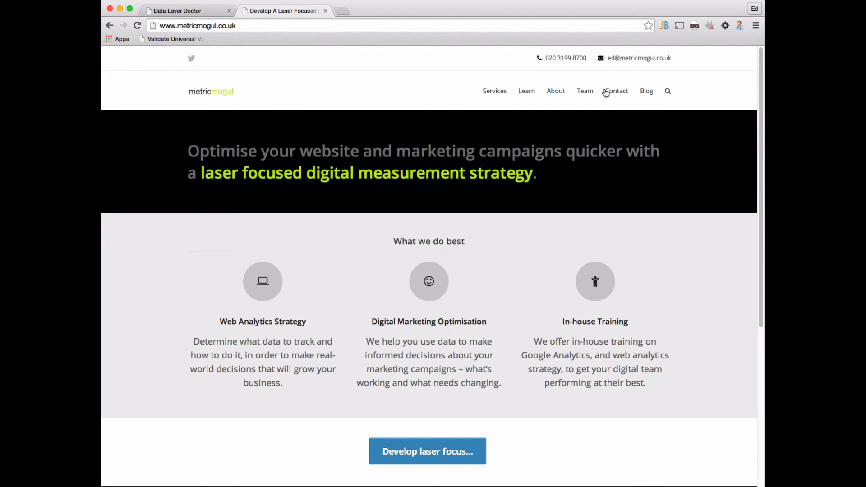
- Open the blog article "How to Create a Laser Focused Digital Measurement Strategy" and validate its data layer against the Page: Blog Article template
click(645, 91)
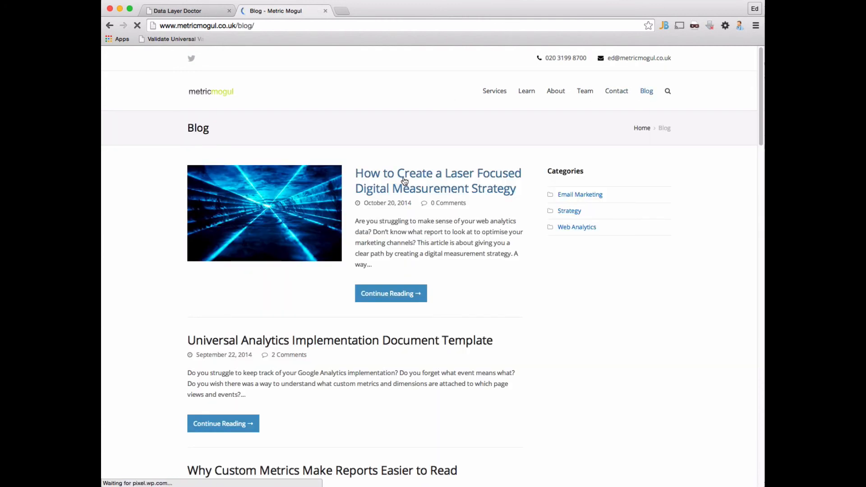
click(399, 181)
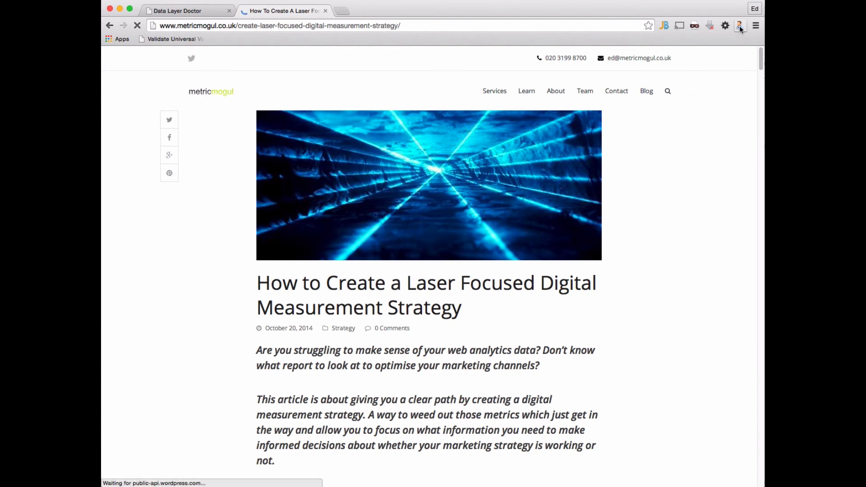
click(739, 26)
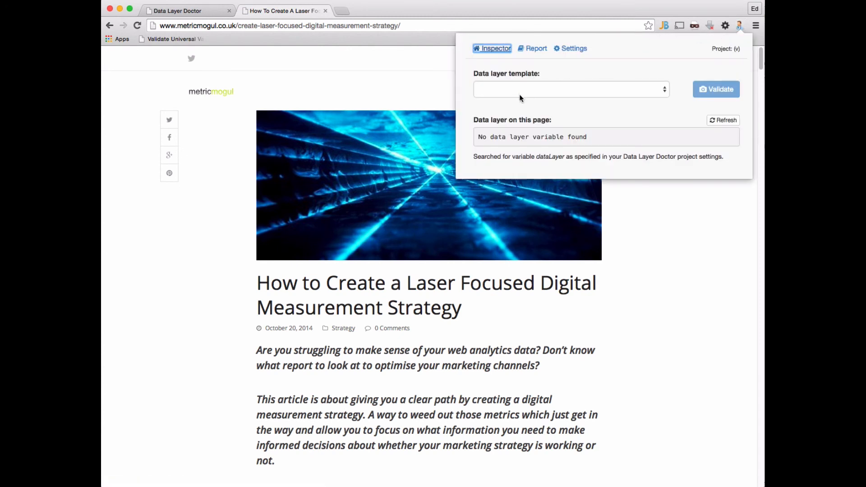
click(520, 95)
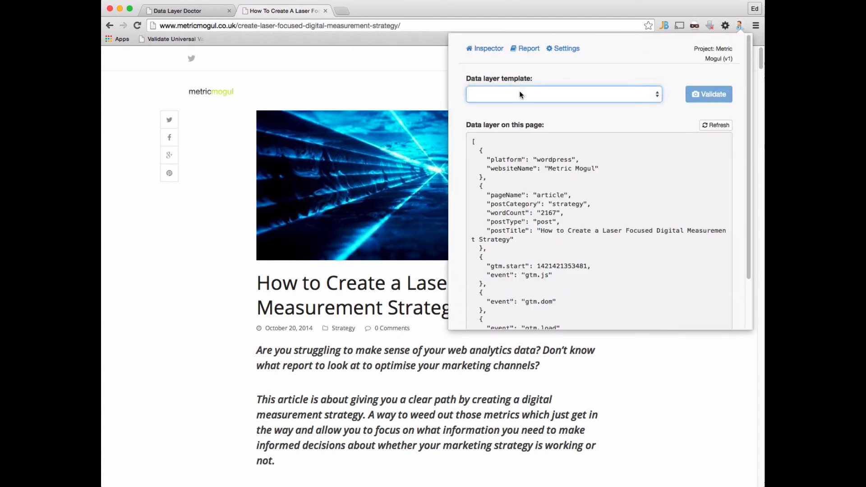
click(519, 94)
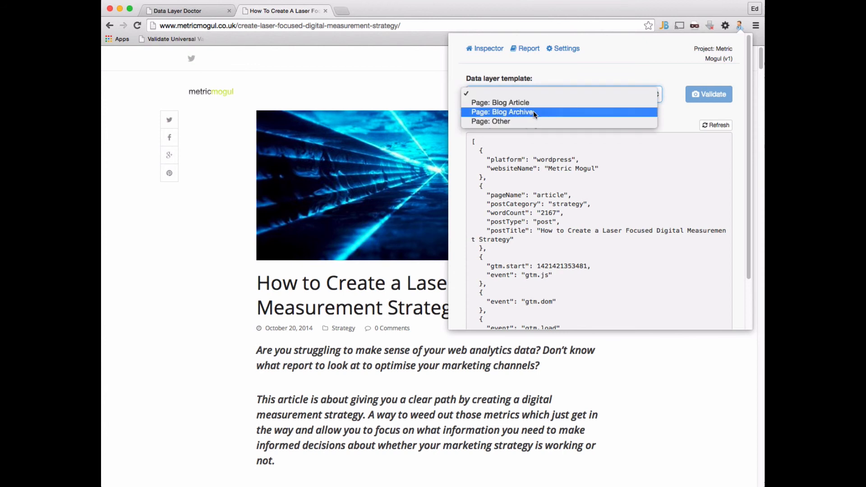
click(539, 104)
click(709, 94)
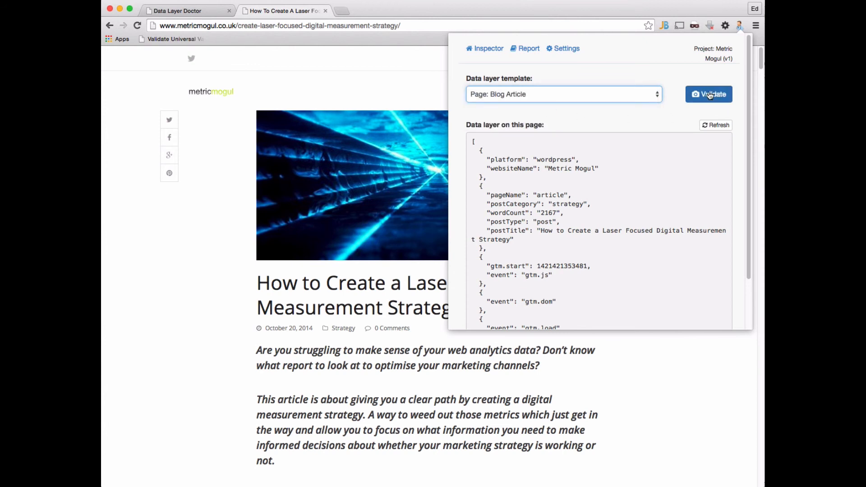
- Examine the article's per-variable validation results and the data layer found on the page, and close the extension
scroll(618, 160, down, 2)
scroll(618, 158, down, 3)
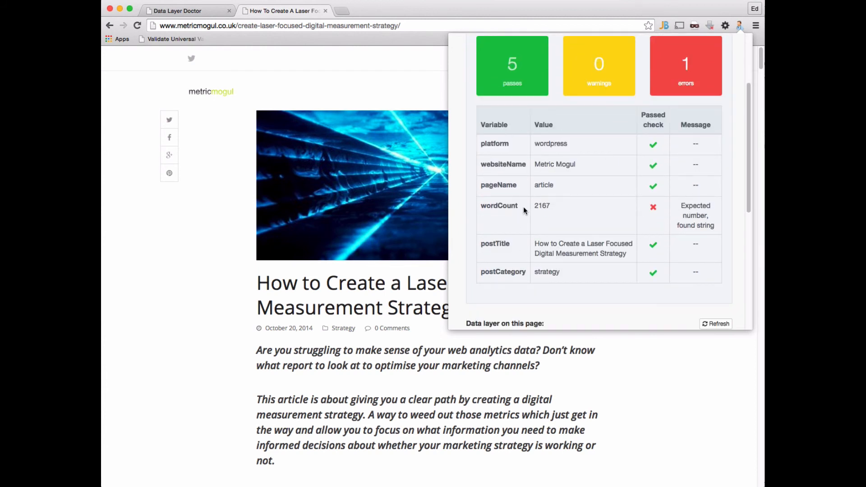
scroll(526, 206, down, 1)
scroll(526, 207, up, 5)
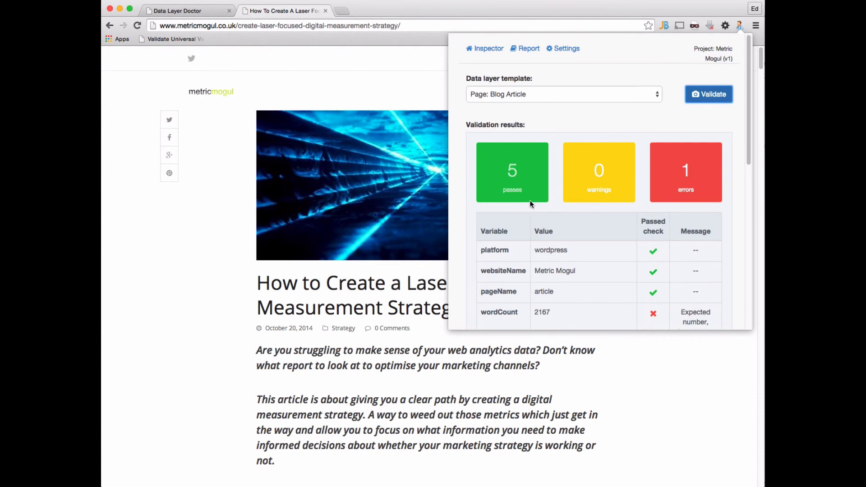
scroll(528, 203, down, 10)
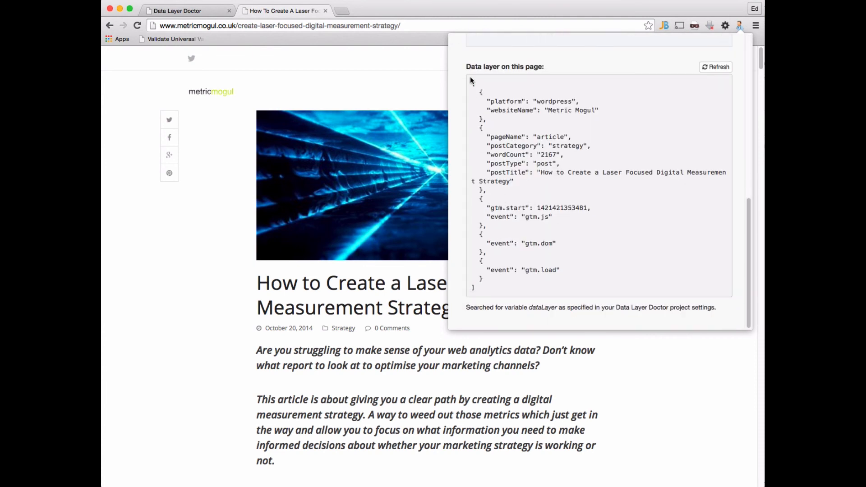
drag(471, 82, 515, 289)
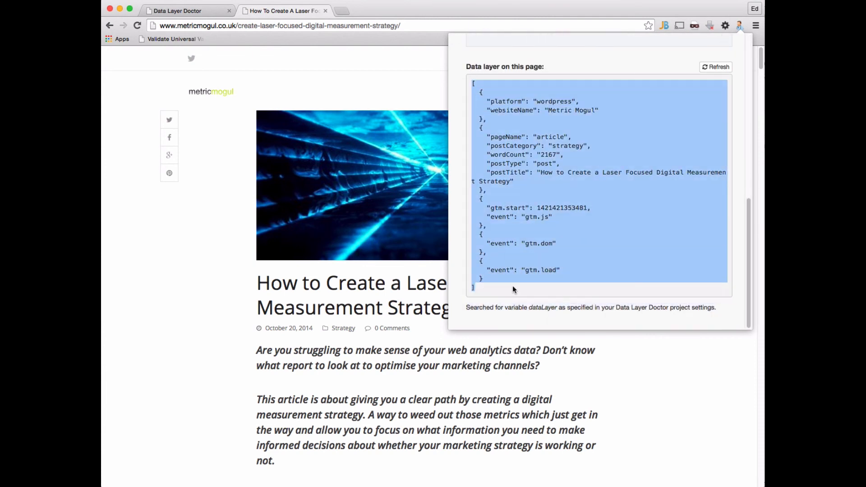
click(514, 290)
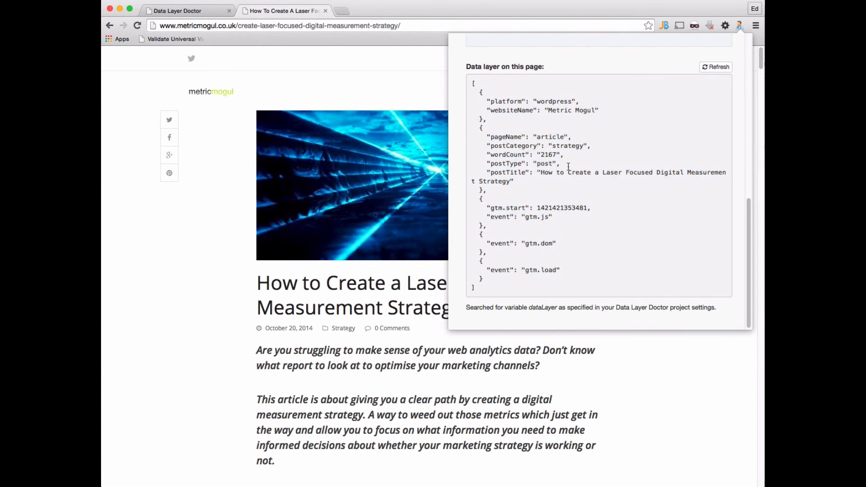
scroll(570, 156, up, 10)
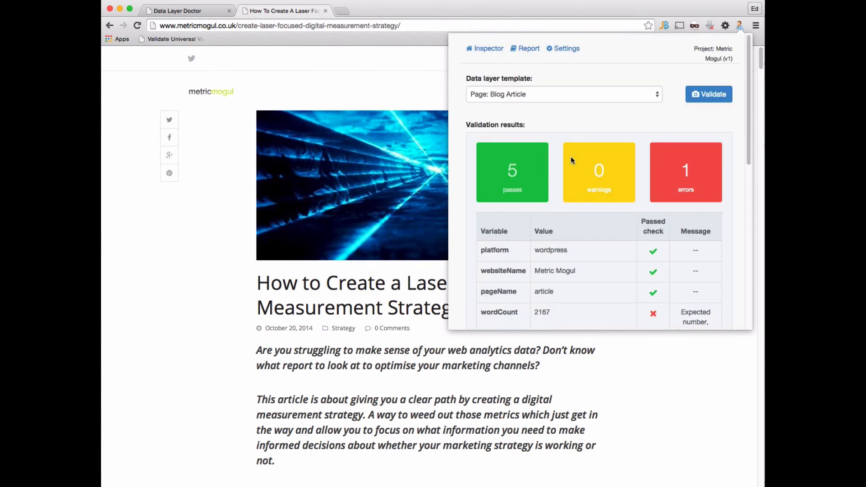
click(407, 85)
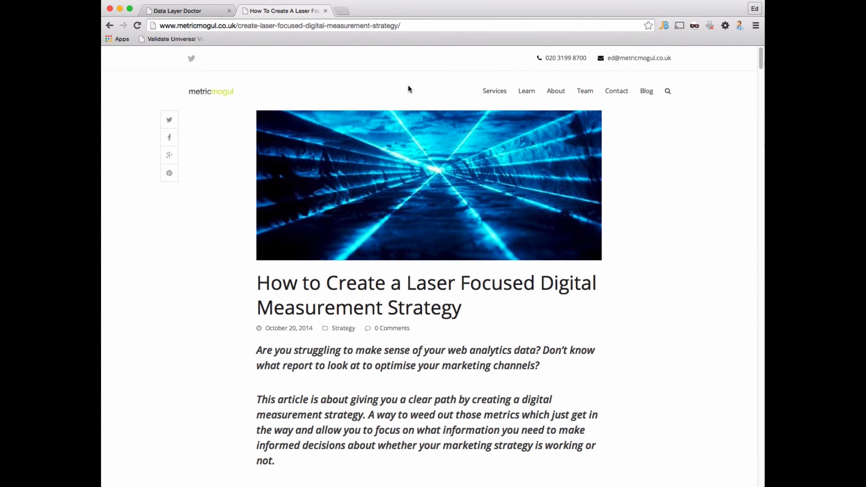
- Open the article's Strategy category archive, validate its data layer against the Page: Blog Archive template, and check the results
click(342, 329)
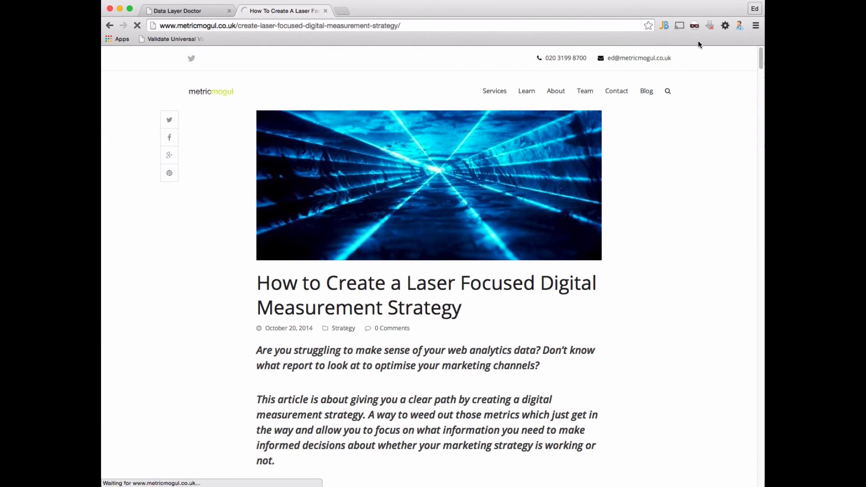
click(741, 26)
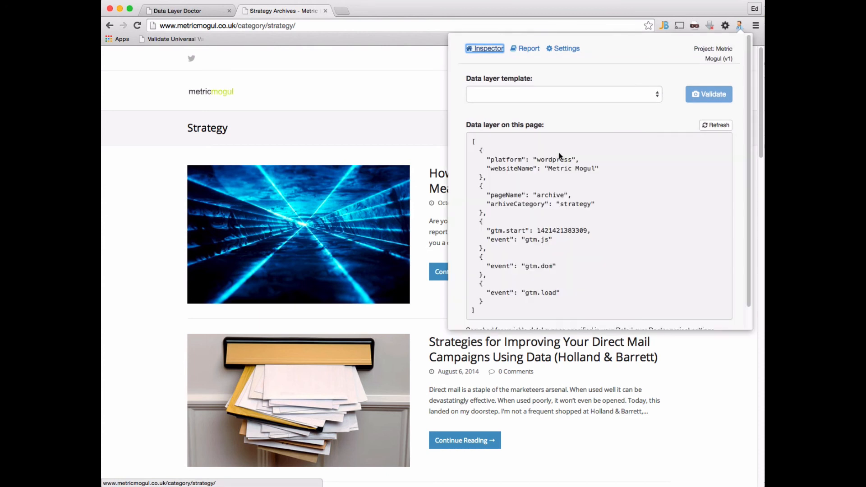
scroll(559, 155, down, 1)
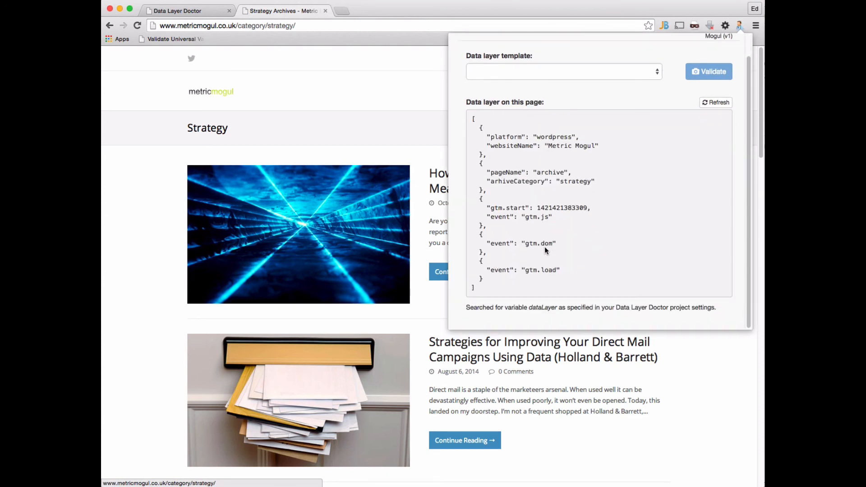
click(524, 71)
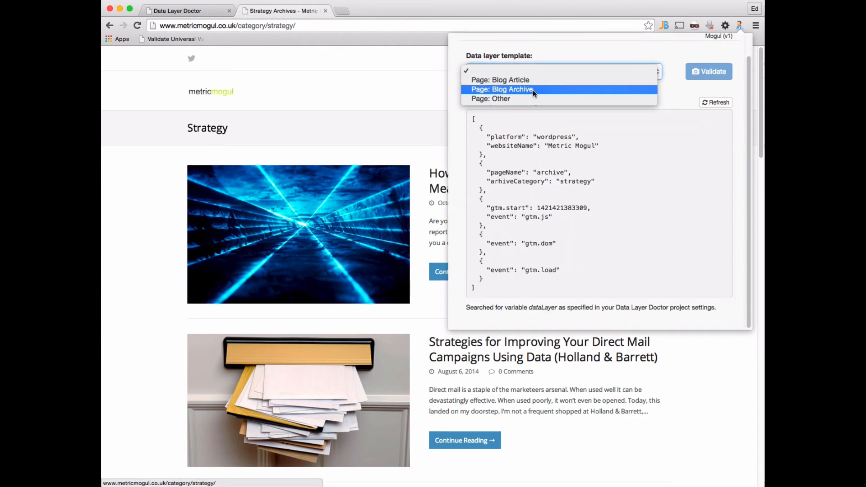
click(533, 89)
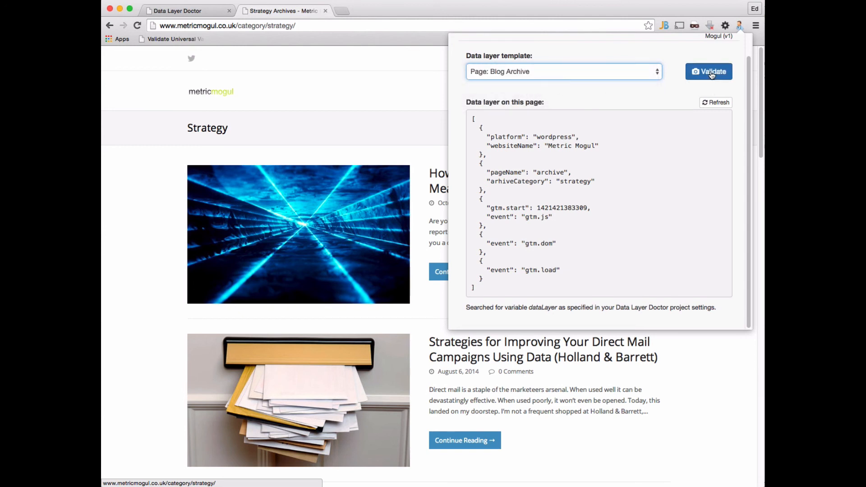
click(709, 72)
scroll(589, 143, down, 2)
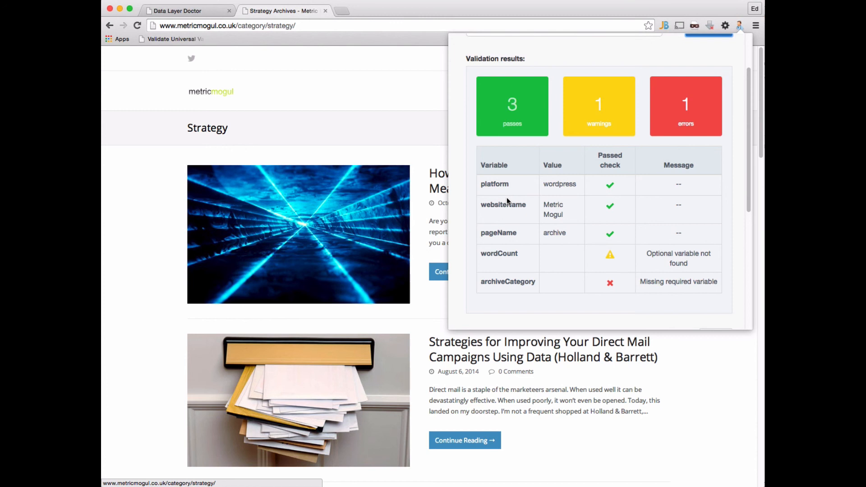
scroll(507, 197, up, 3)
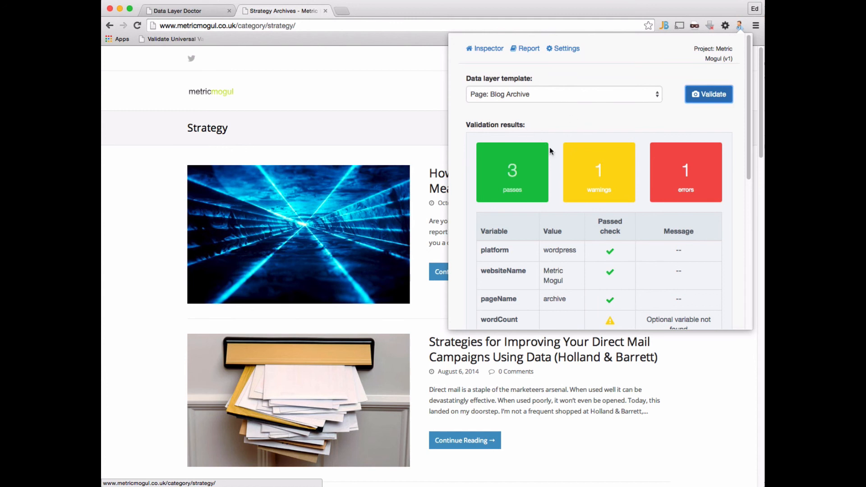
- Generate a report from the extension's recorded inspections and open its permalink to review the summary and details
click(523, 50)
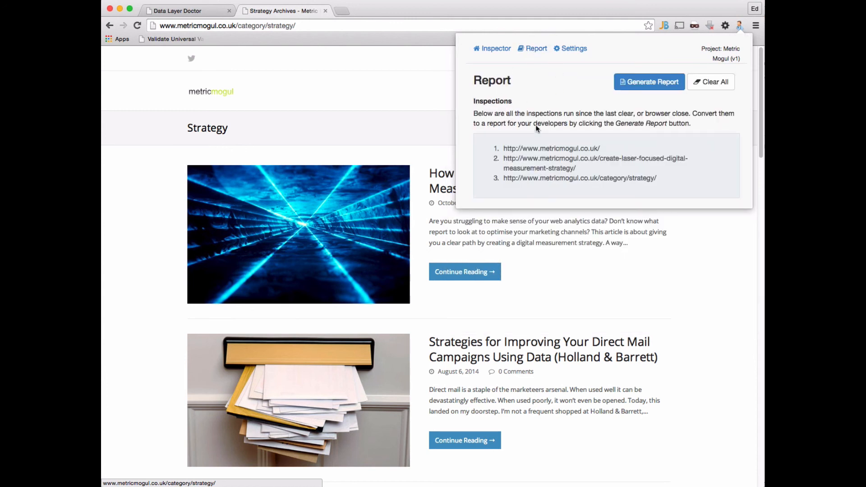
drag(503, 148, 674, 182)
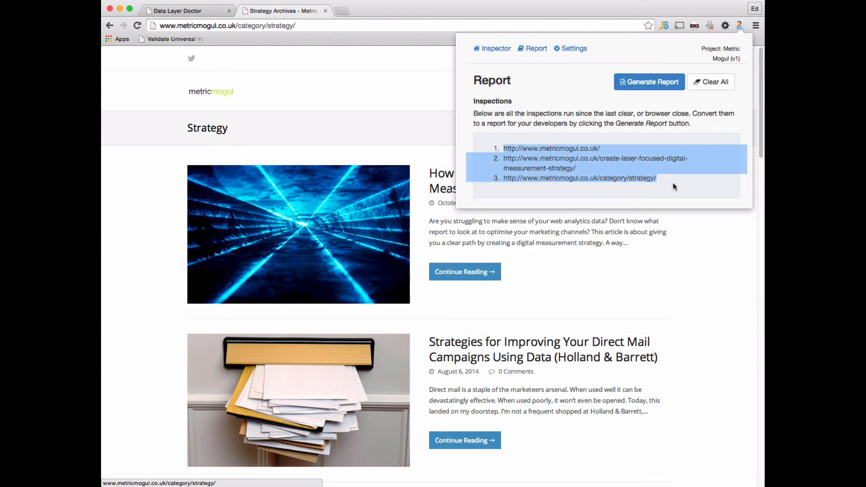
click(646, 200)
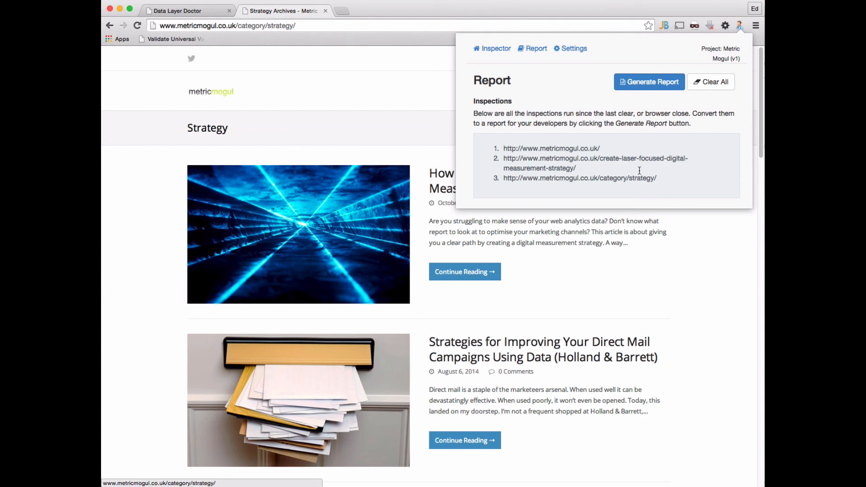
click(648, 86)
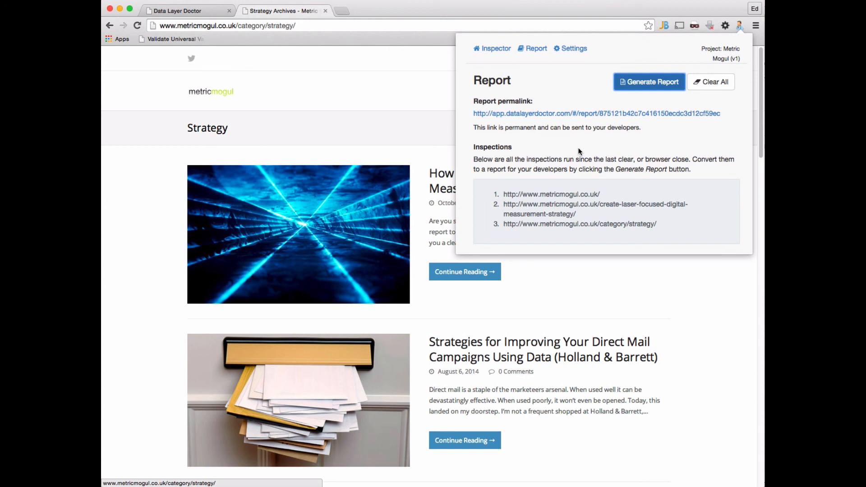
click(530, 113)
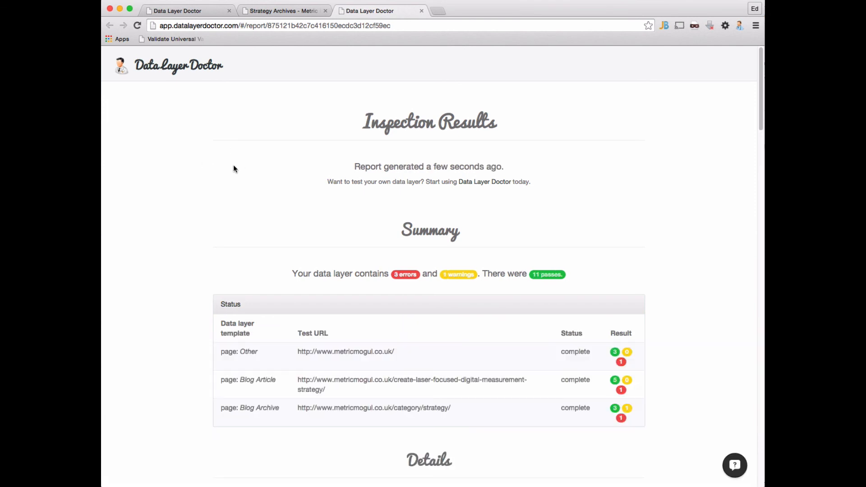
scroll(234, 169, down, 13)
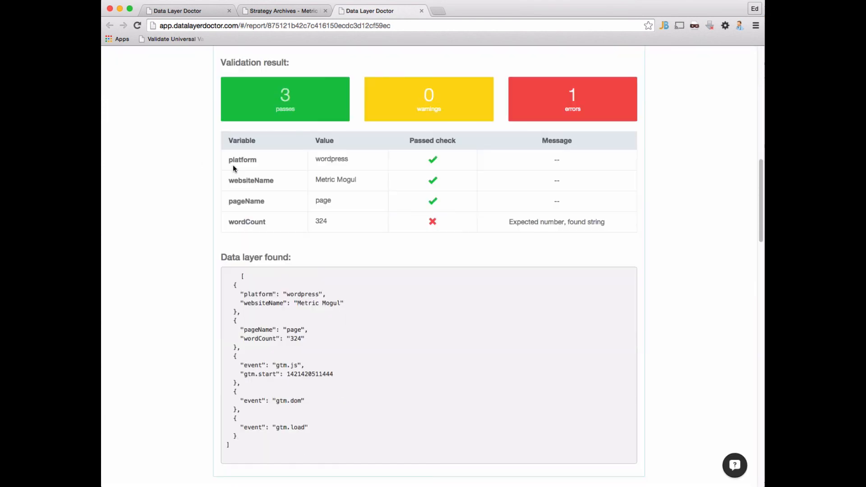
scroll(234, 166, up, 15)
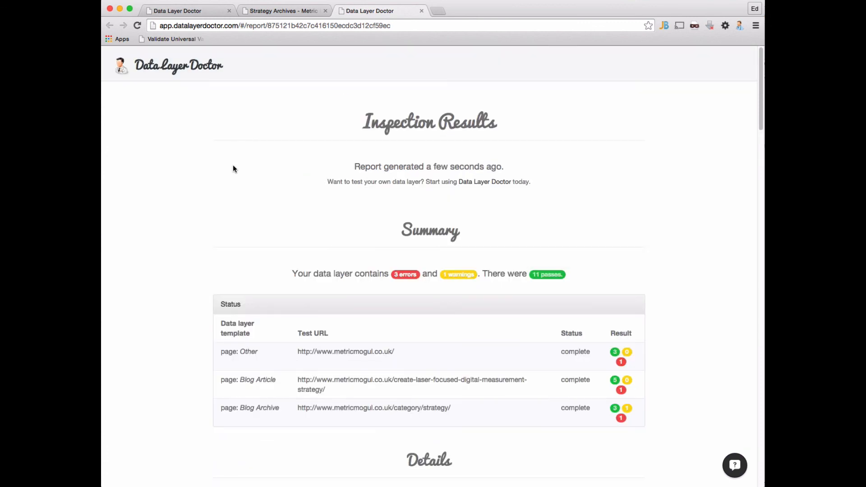